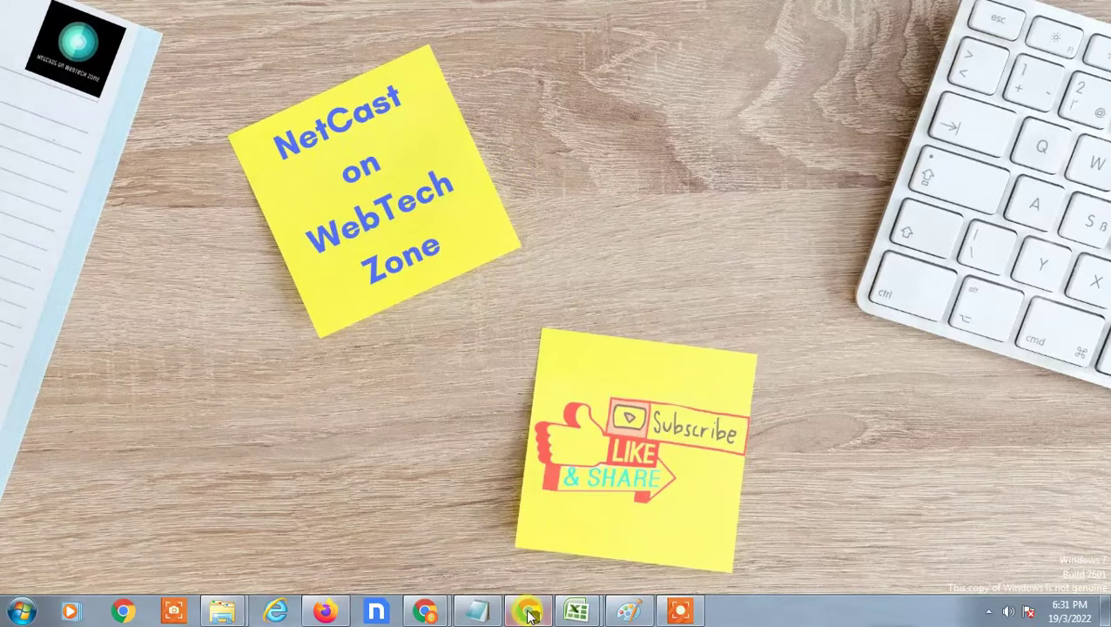
- Bring the browser forward and reload the Google Photos tab
click(529, 615)
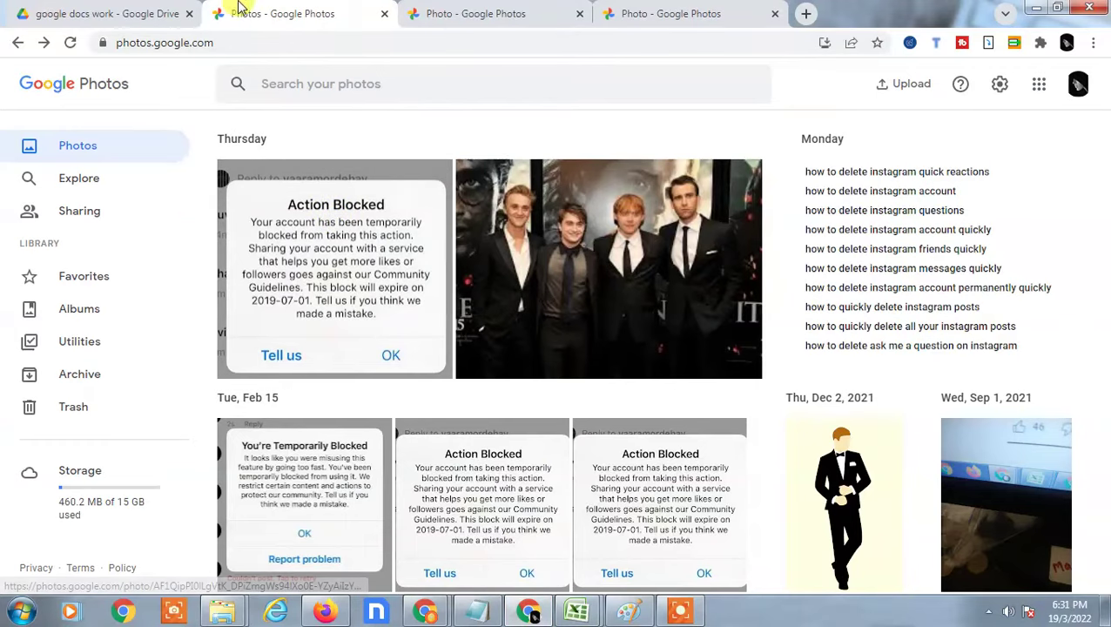
click(95, 14)
click(244, 14)
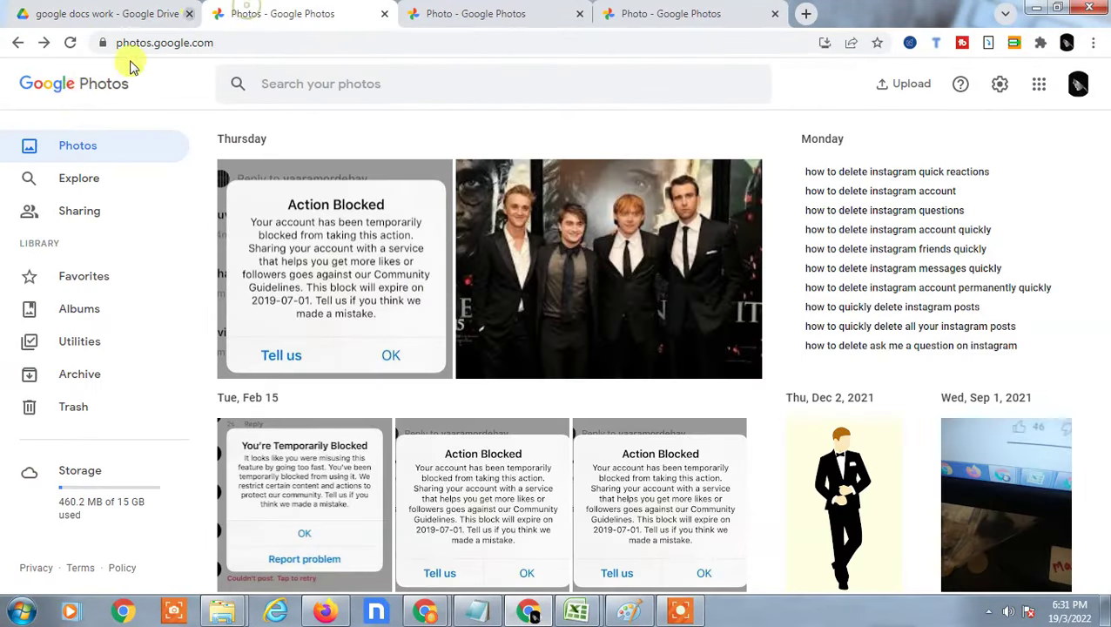
click(87, 87)
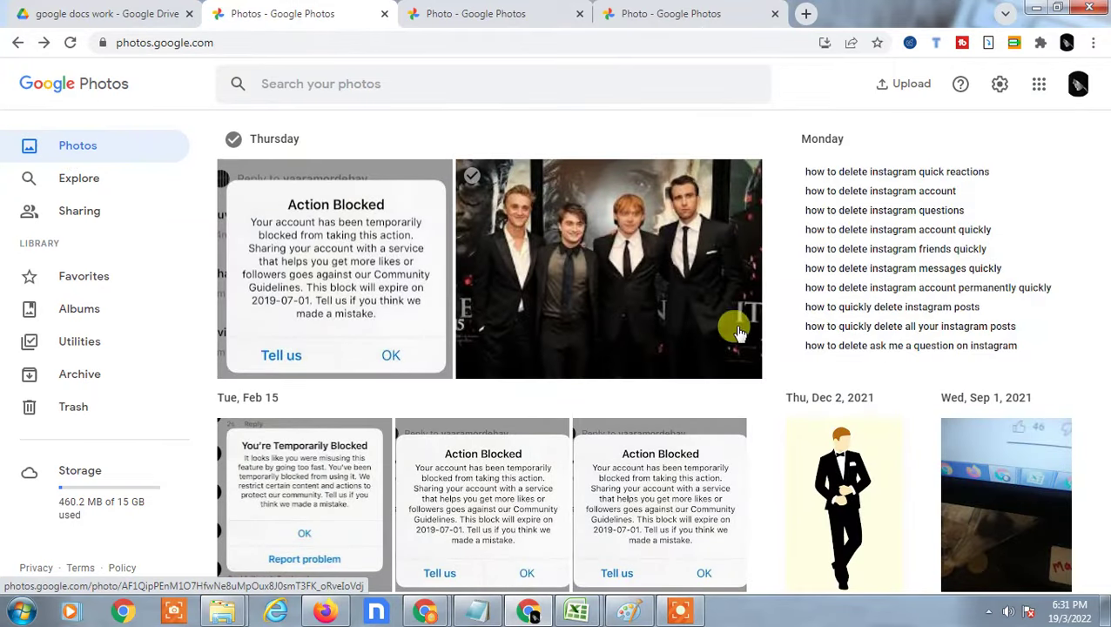
scroll(768, 327, down, 3)
scroll(788, 329, down, 5)
scroll(788, 329, up, 8)
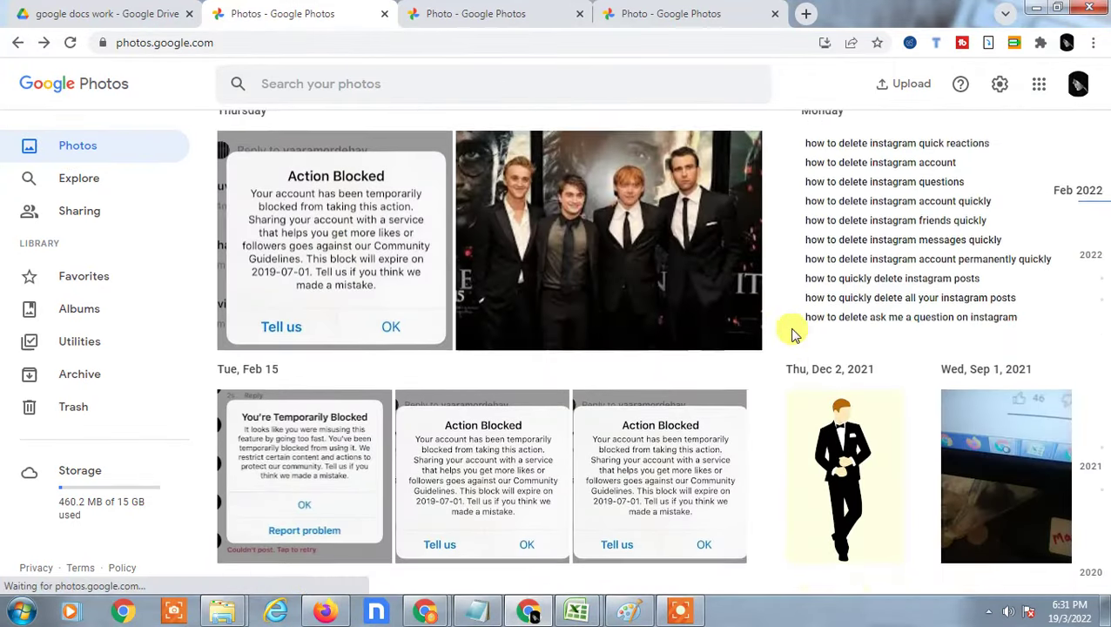
- Select the Thursday, Tue Feb 15 and Fri Apr 23 date groups
click(234, 137)
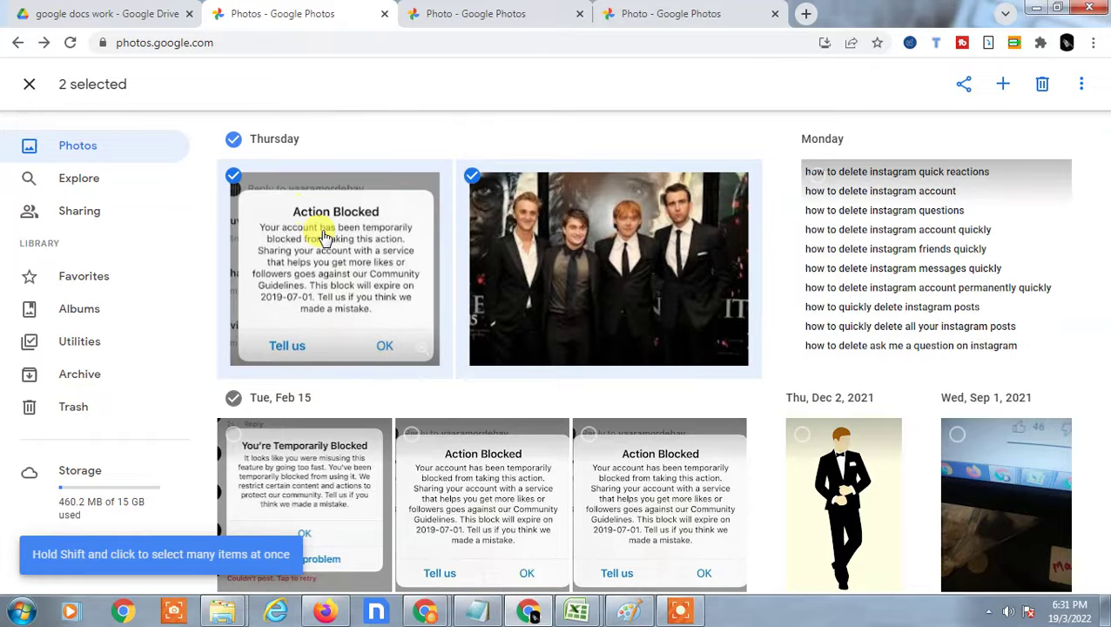
scroll(298, 289, down, 3)
click(233, 151)
scroll(270, 205, down, 3)
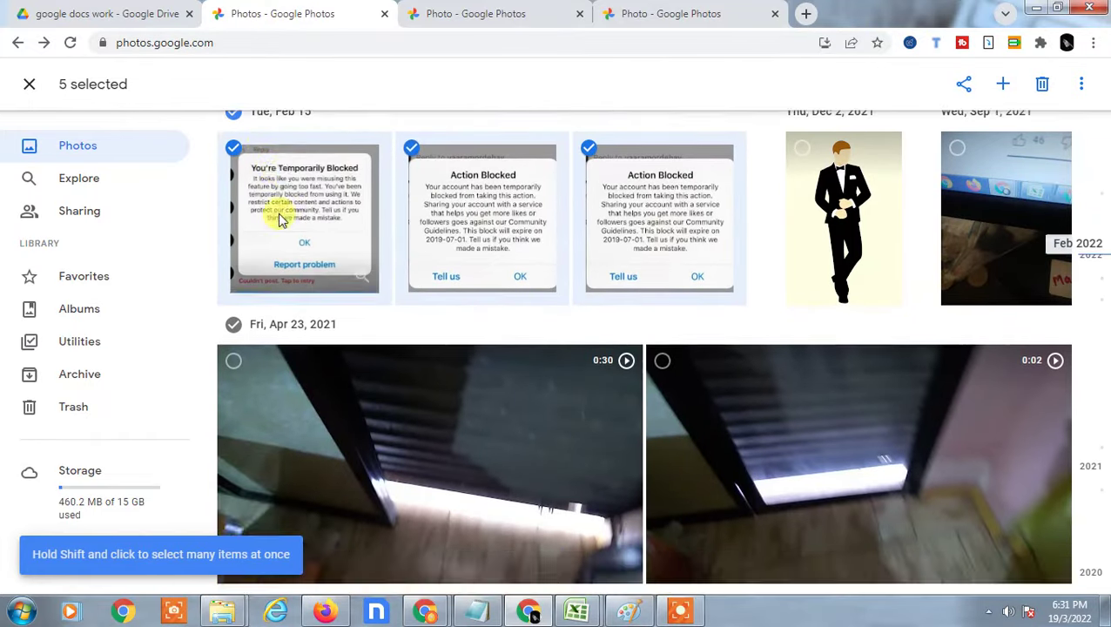
click(233, 121)
scroll(261, 218, up, 3)
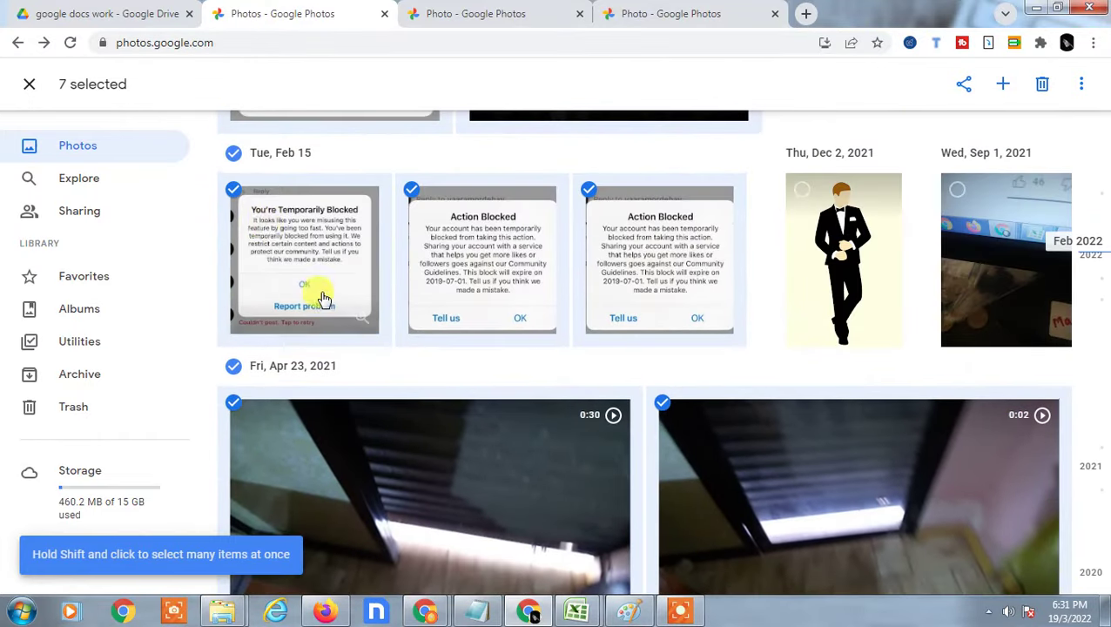
click(235, 192)
click(235, 192)
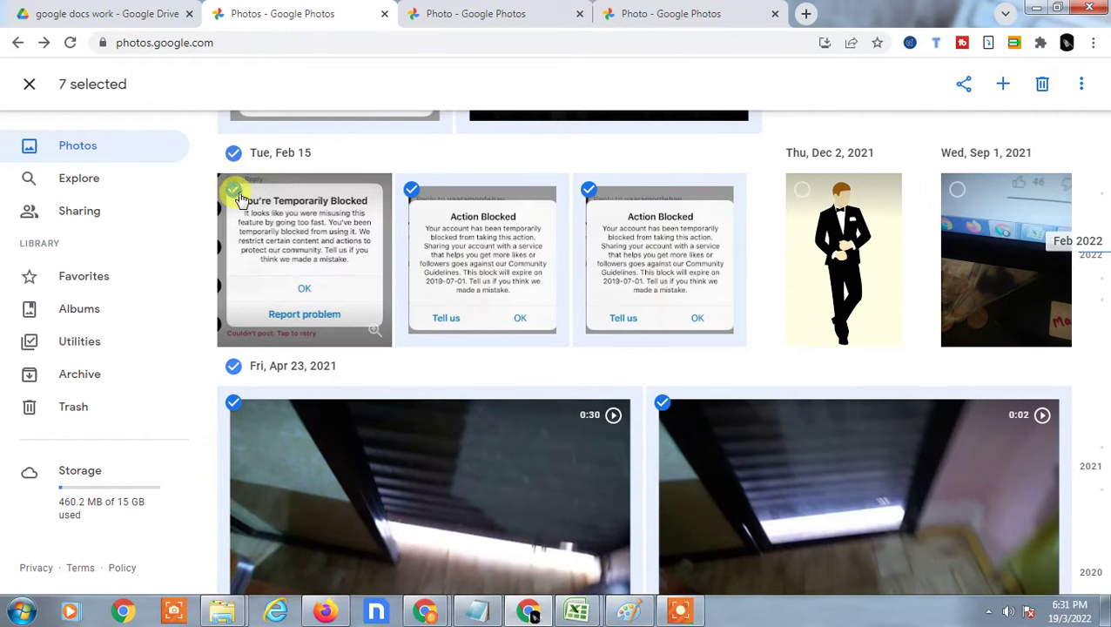
click(411, 191)
click(411, 191)
scroll(736, 292, down, 8)
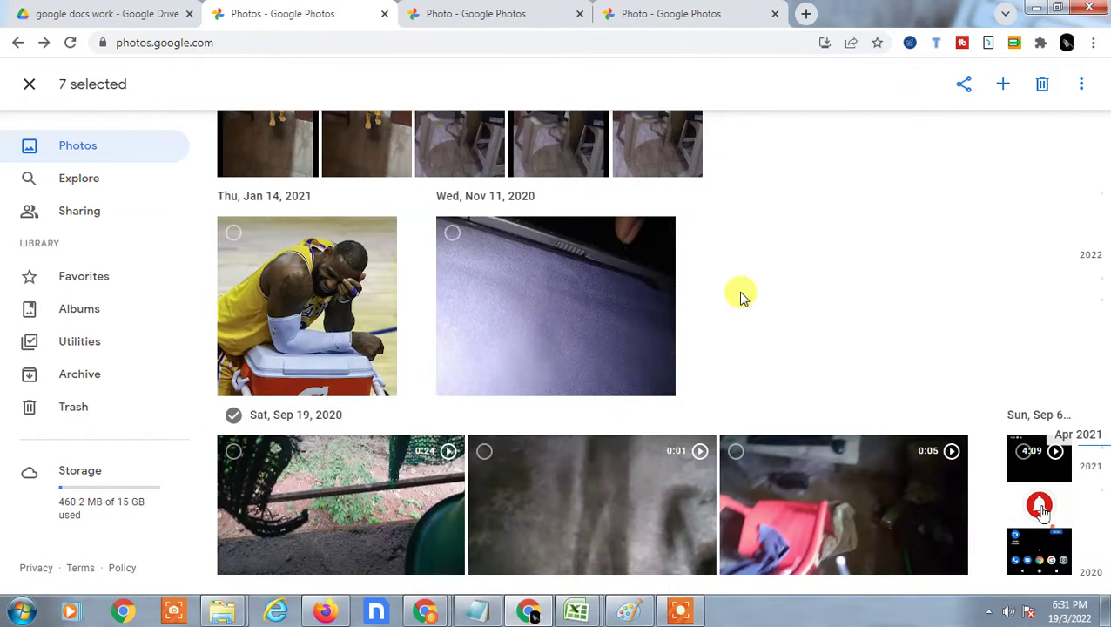
scroll(365, 293, up, 5)
scroll(233, 219, down, 3)
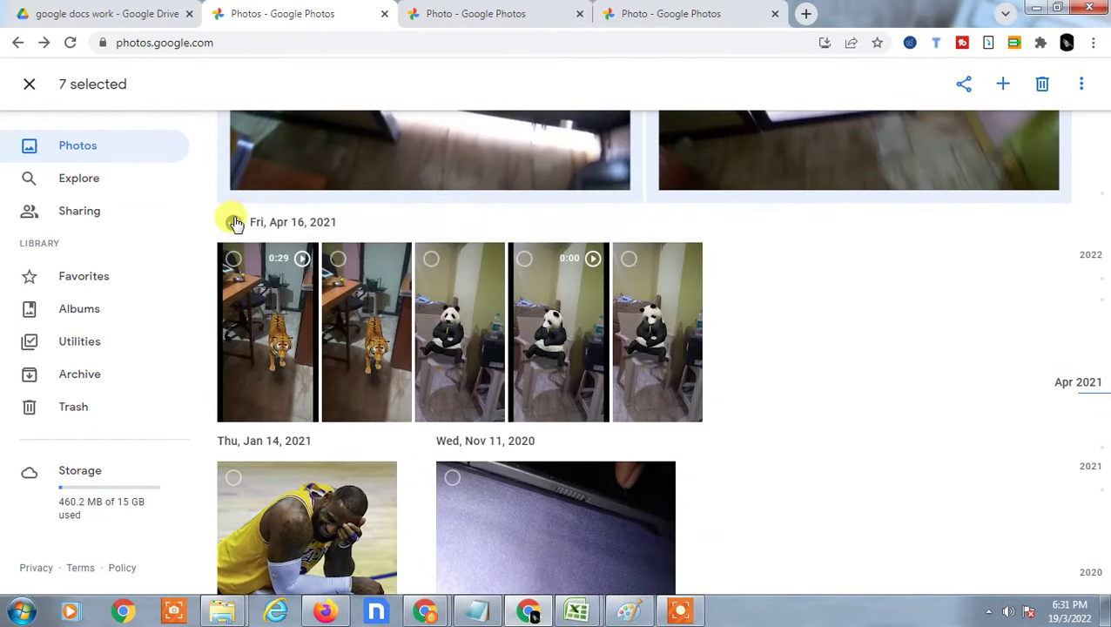
- Add the five Fri Apr 16 photos plus the Jan 14, 2021 and Nov 11, 2020 photos
click(233, 224)
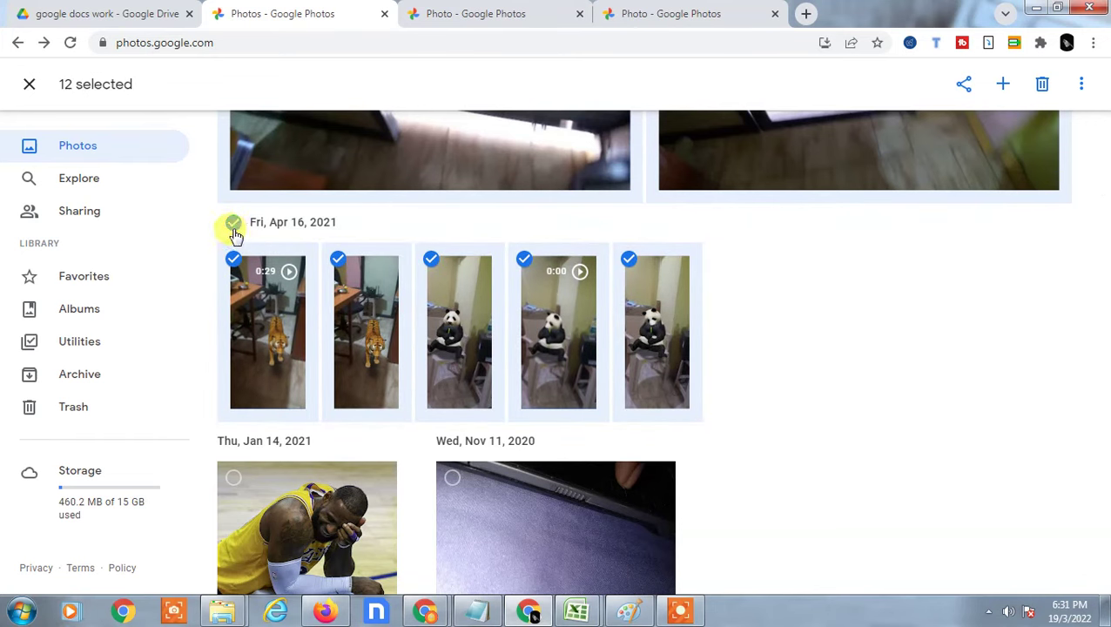
scroll(386, 432, down, 2)
click(235, 315)
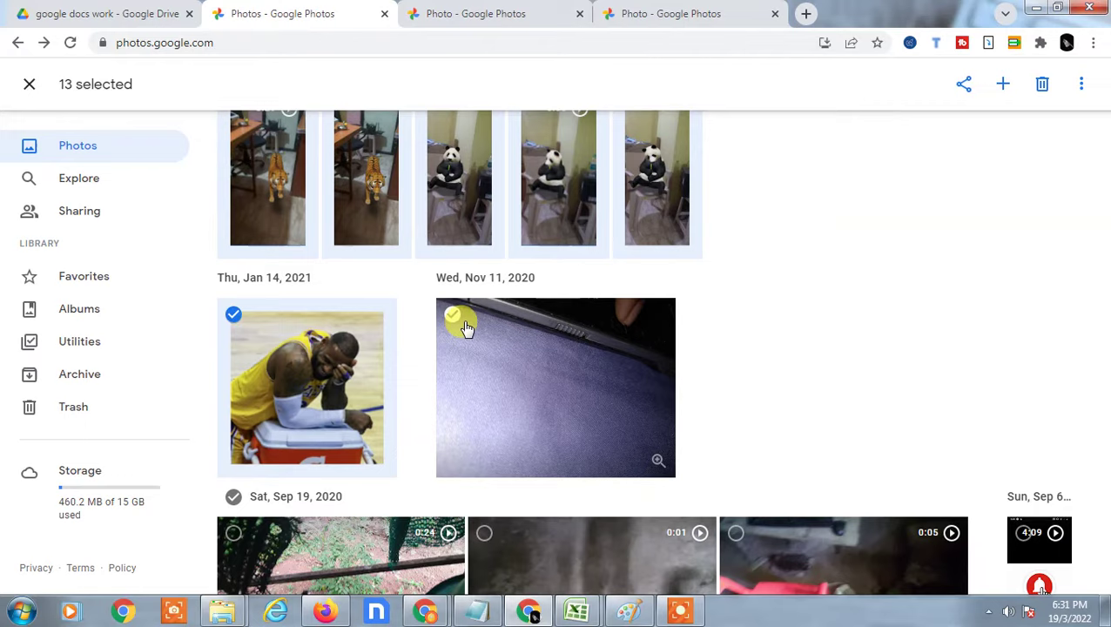
click(455, 315)
scroll(921, 248, up, 15)
- Download the 14 selected items as the 19.1 MB Photos-001 (1).zip
click(1081, 83)
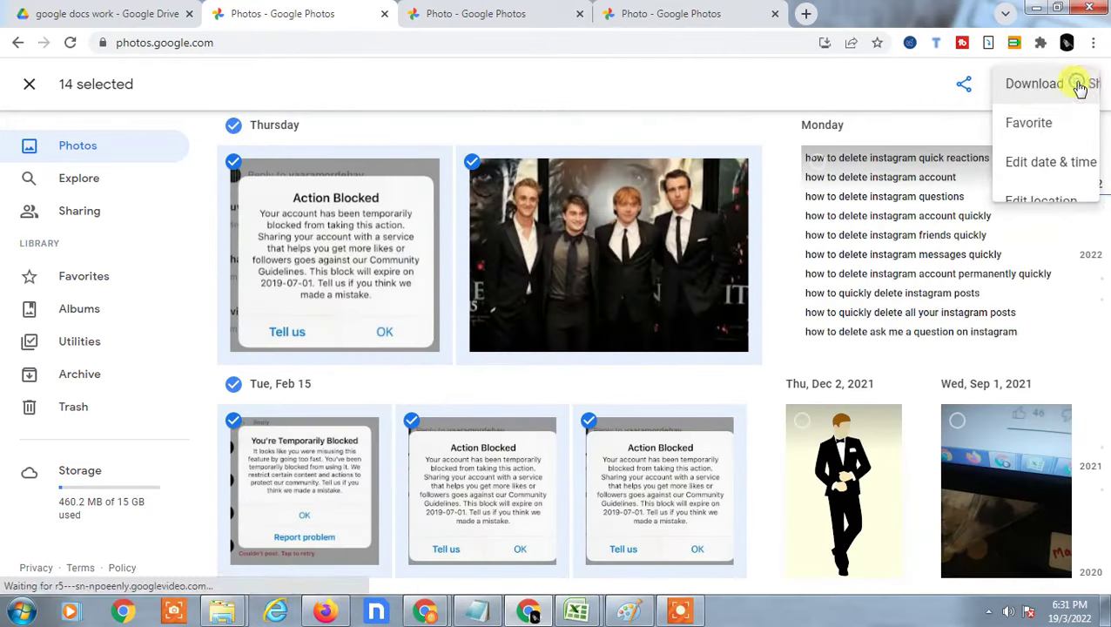
click(1010, 93)
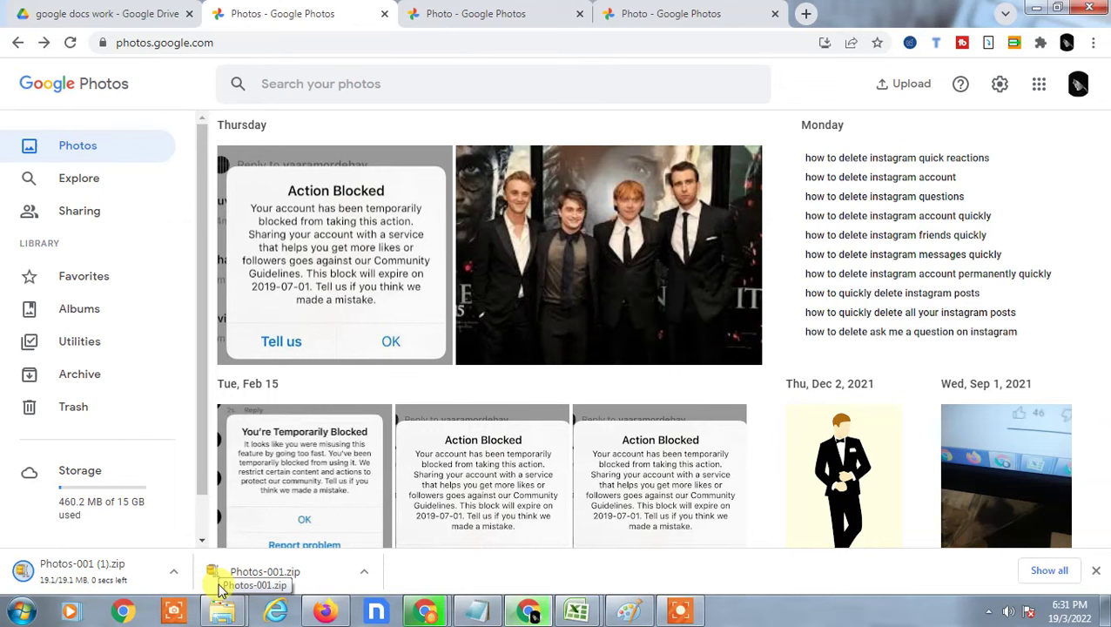
click(173, 572)
- Extract Photos-001 (1).zip in the Apowersoft folder with 7-Zip Extract Here, then minimize Explorer
click(248, 516)
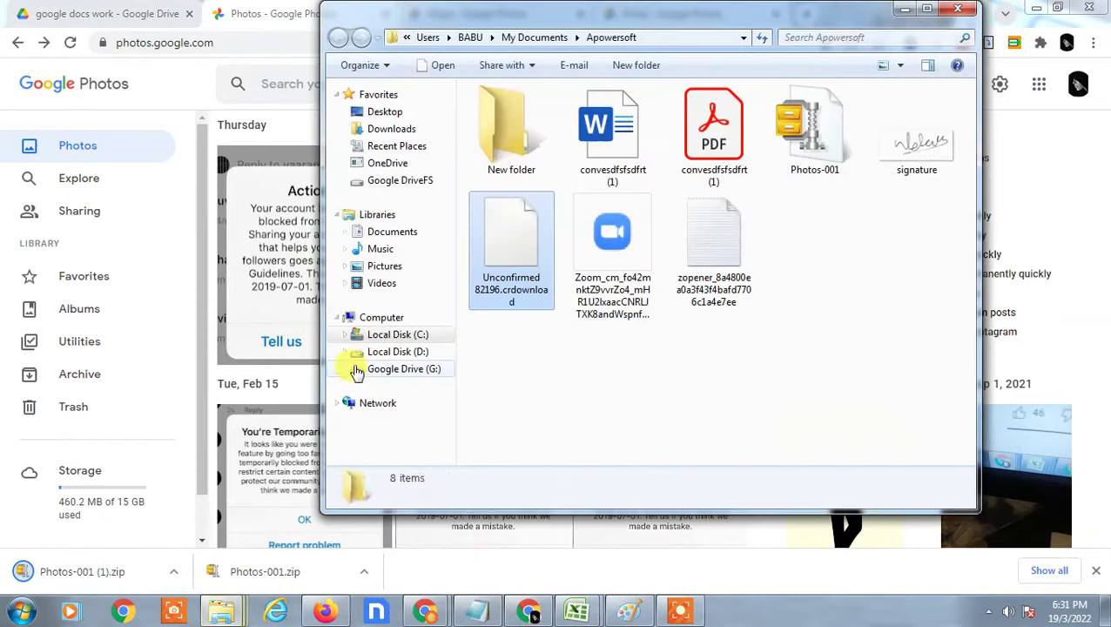
click(827, 257)
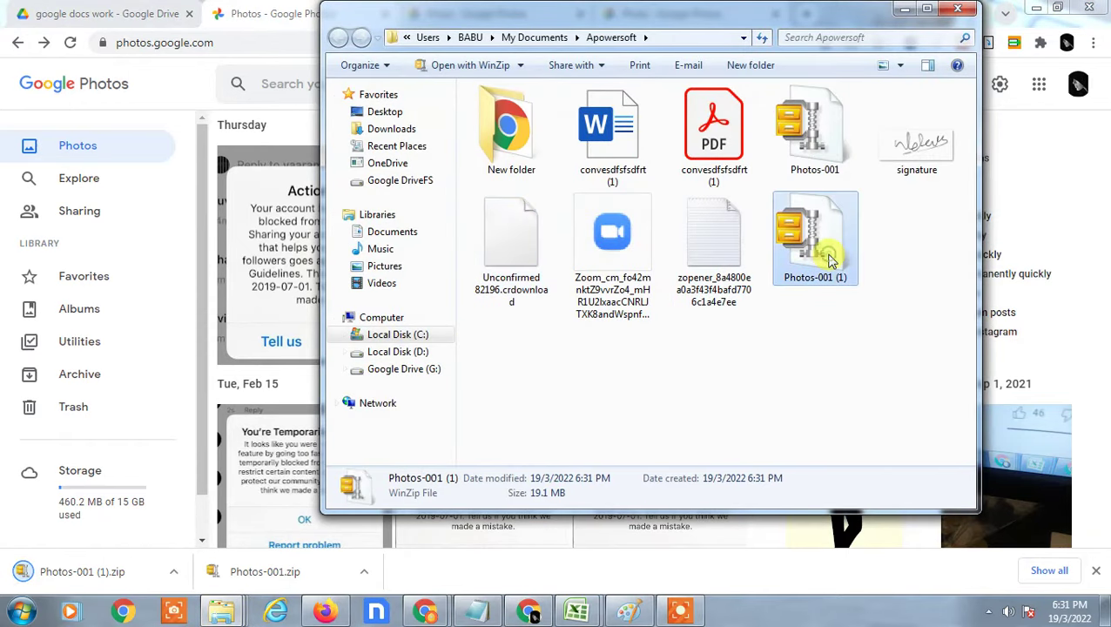
right_click(827, 255)
mouse_move(920, 302)
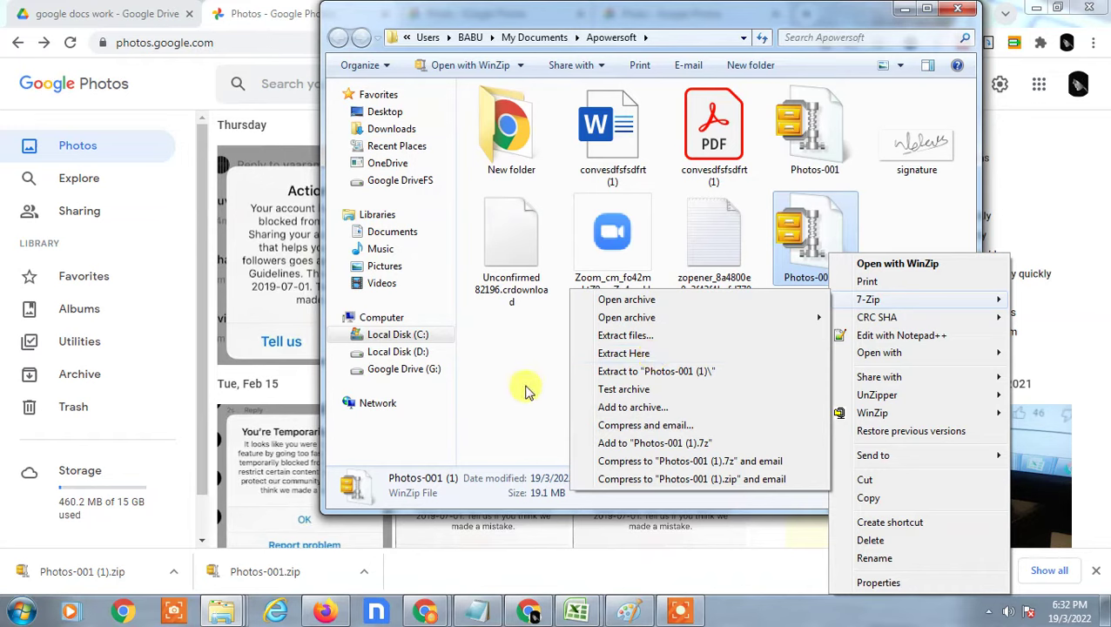
click(516, 357)
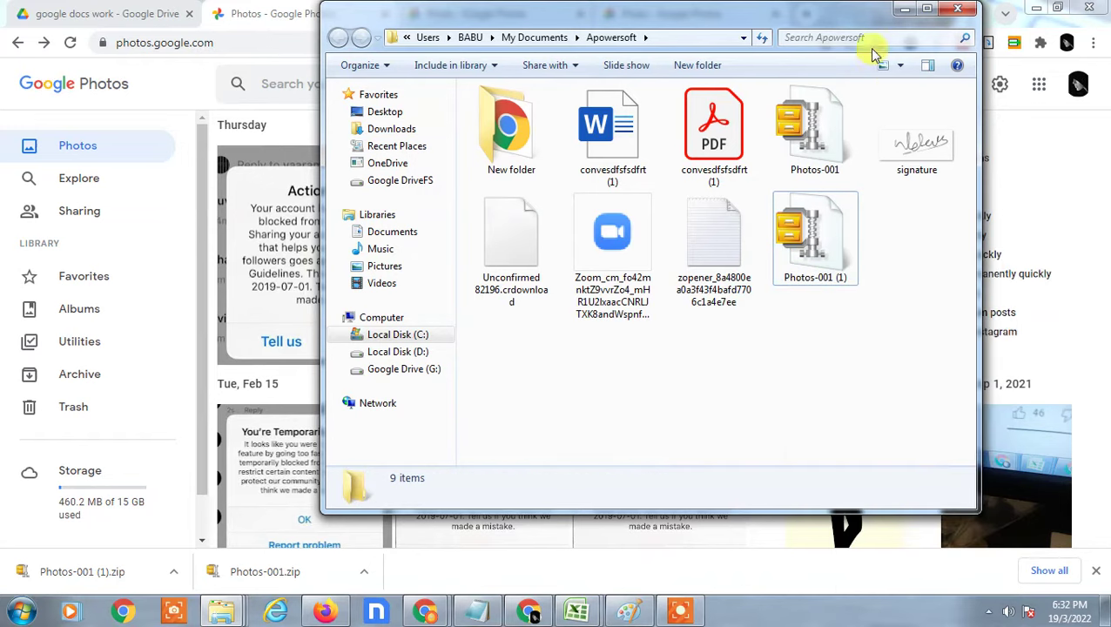
click(908, 8)
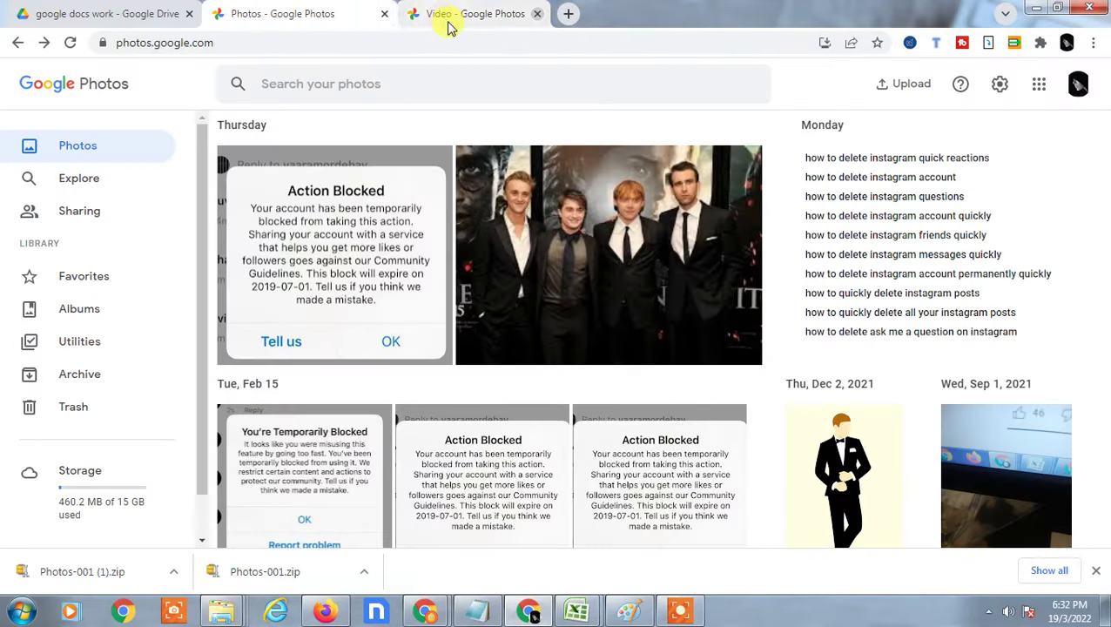
- Load google.com in a new browser tab
click(425, 15)
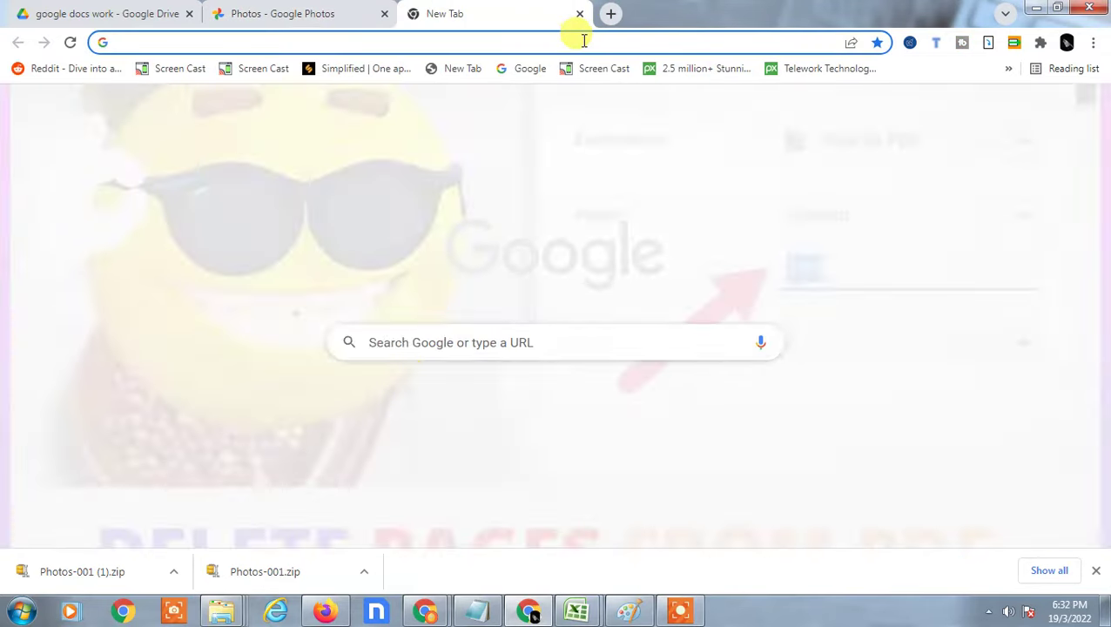
text(google)
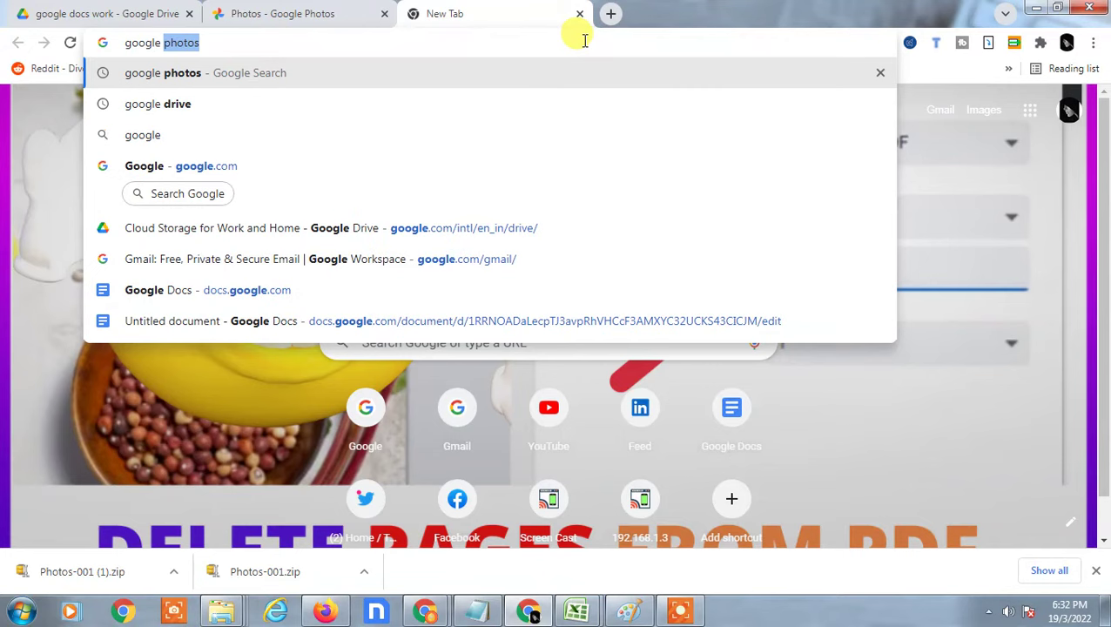
key(BackSpace)
key(BackSpace)
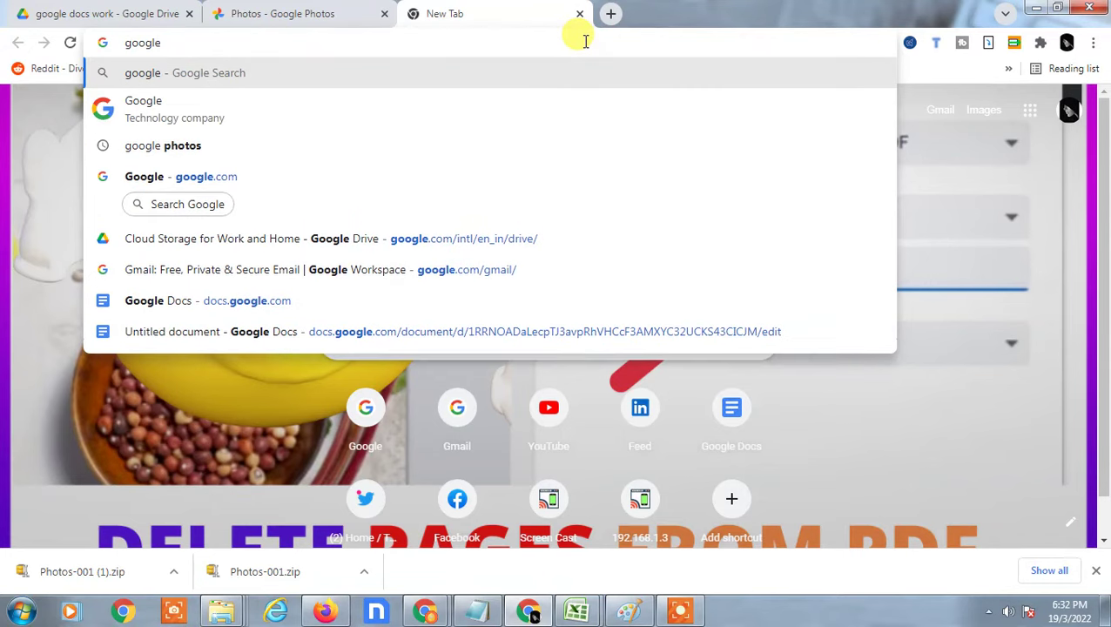
text(.co)
key(Return)
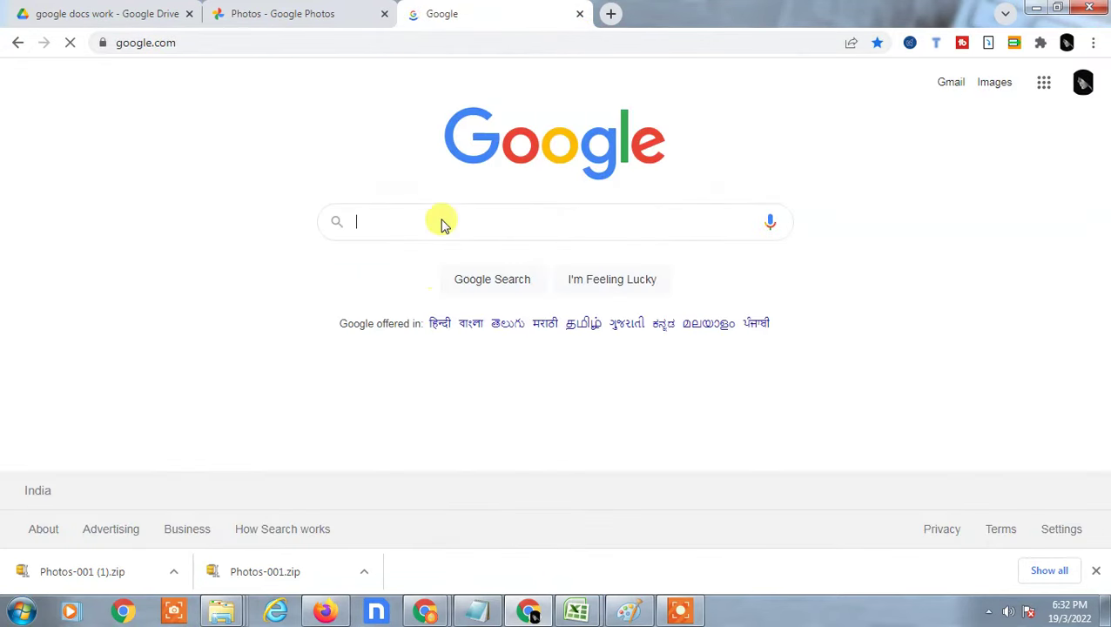
- Search for 'my account' and choose Manage your Google Account from the avatar menu
click(444, 220)
text(my account)
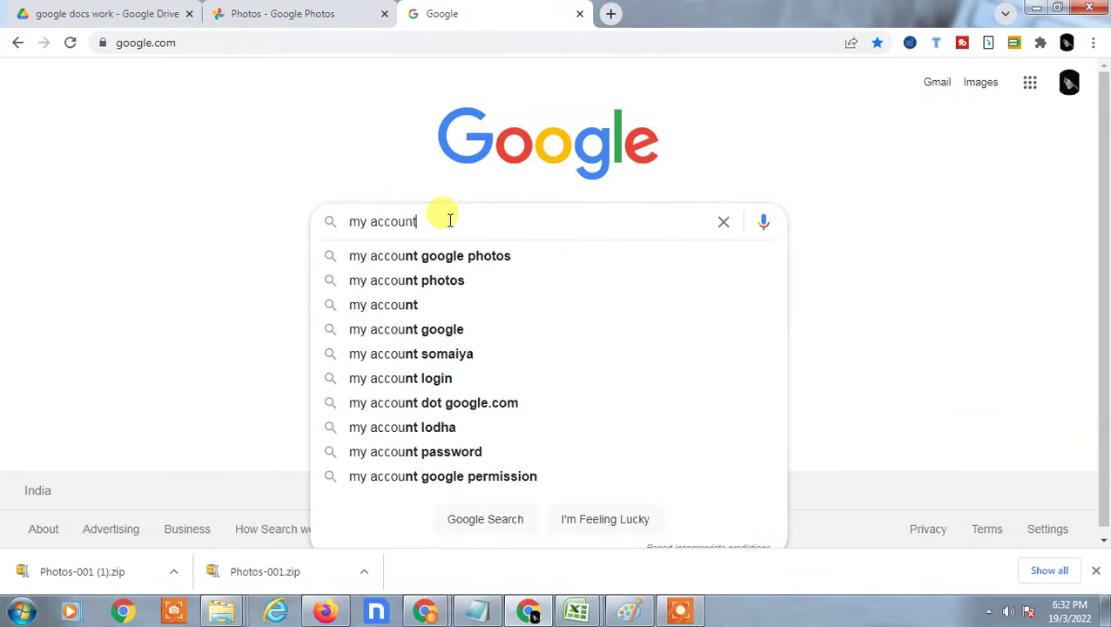
key(Return)
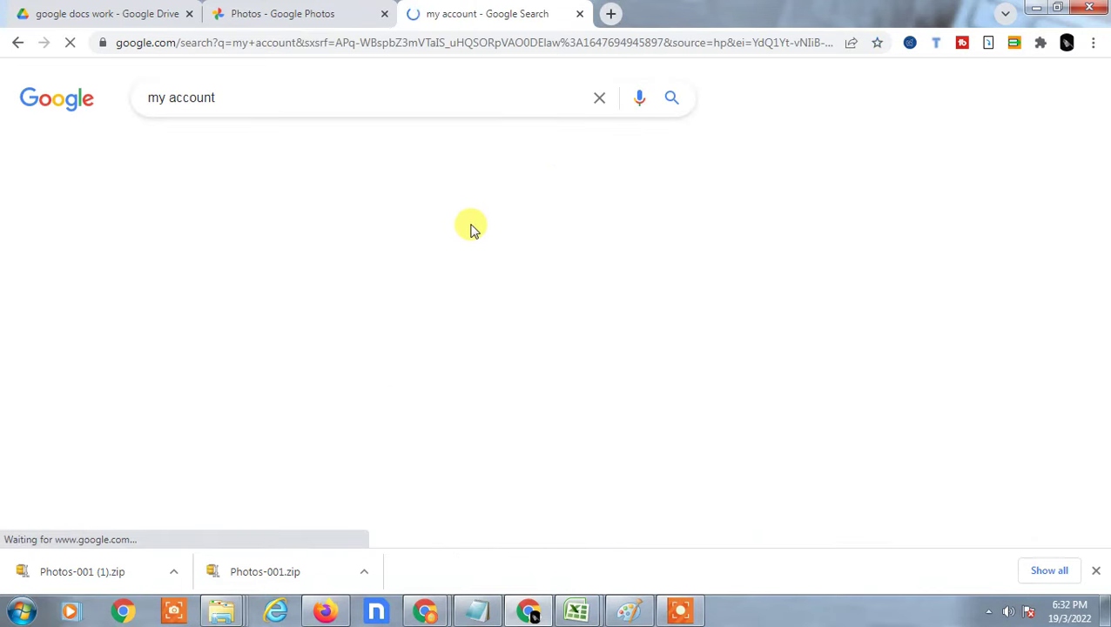
click(1074, 104)
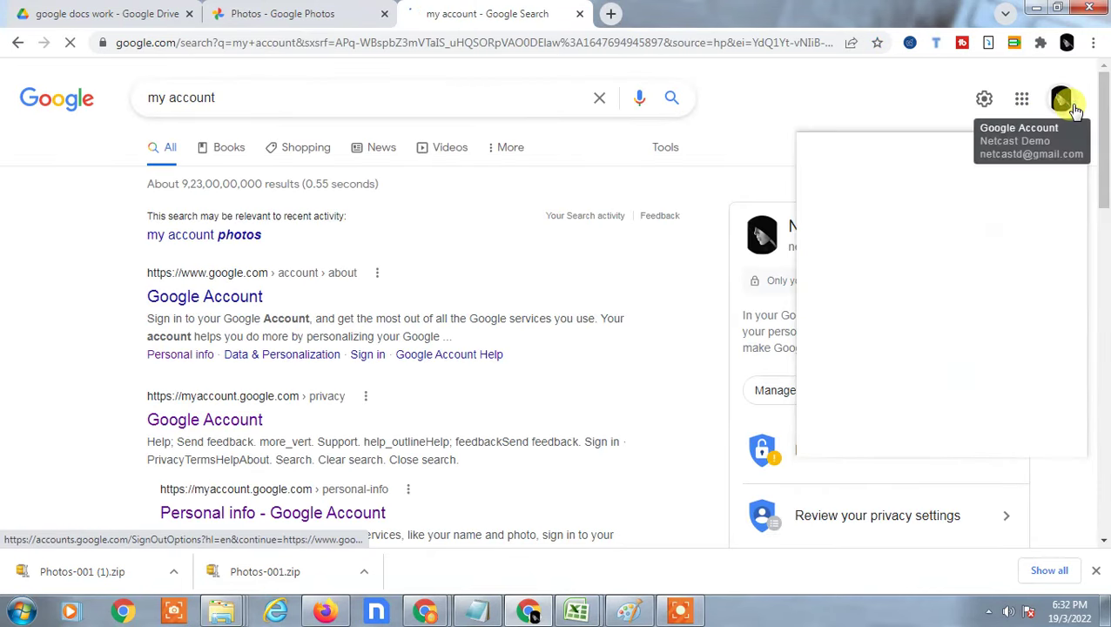
click(933, 292)
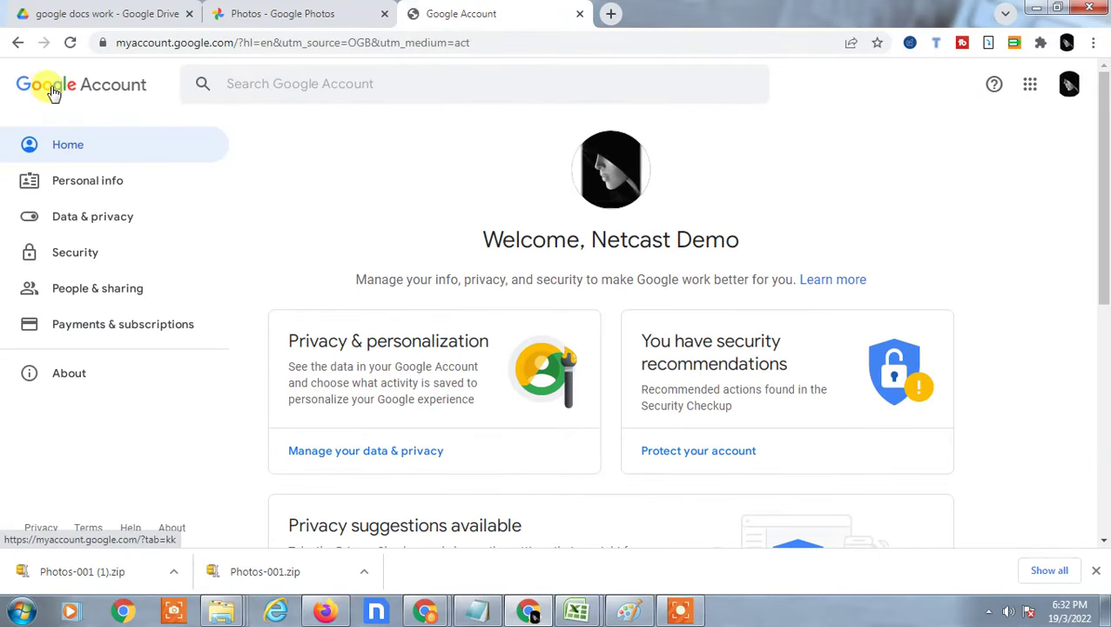
- Go to Data & privacy and follow Download your data into Google Takeout
click(94, 224)
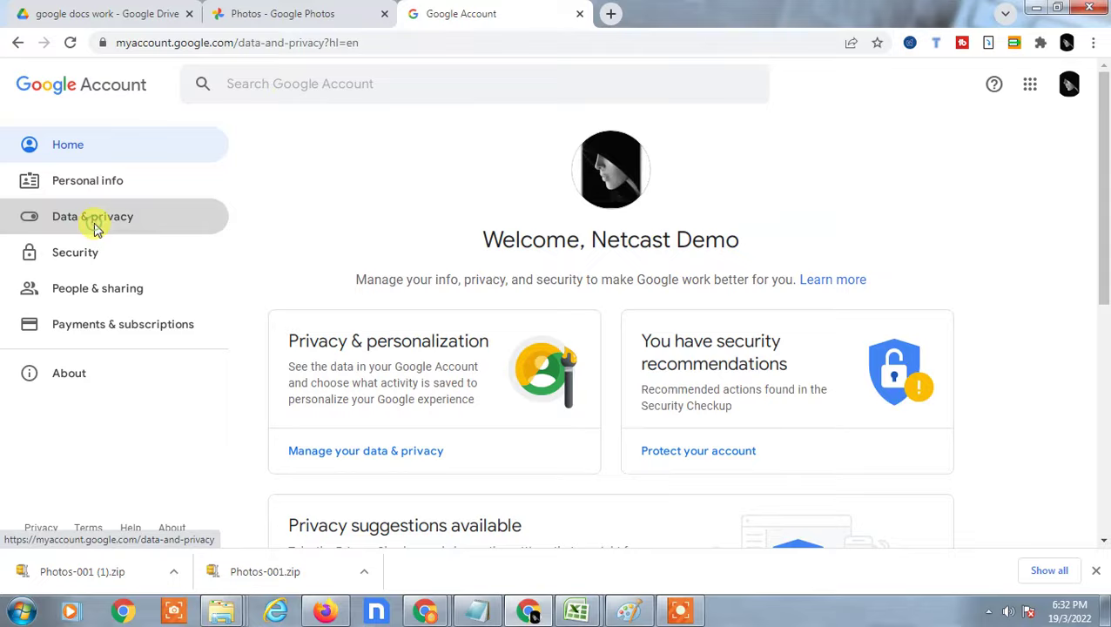
scroll(816, 280, down, 20)
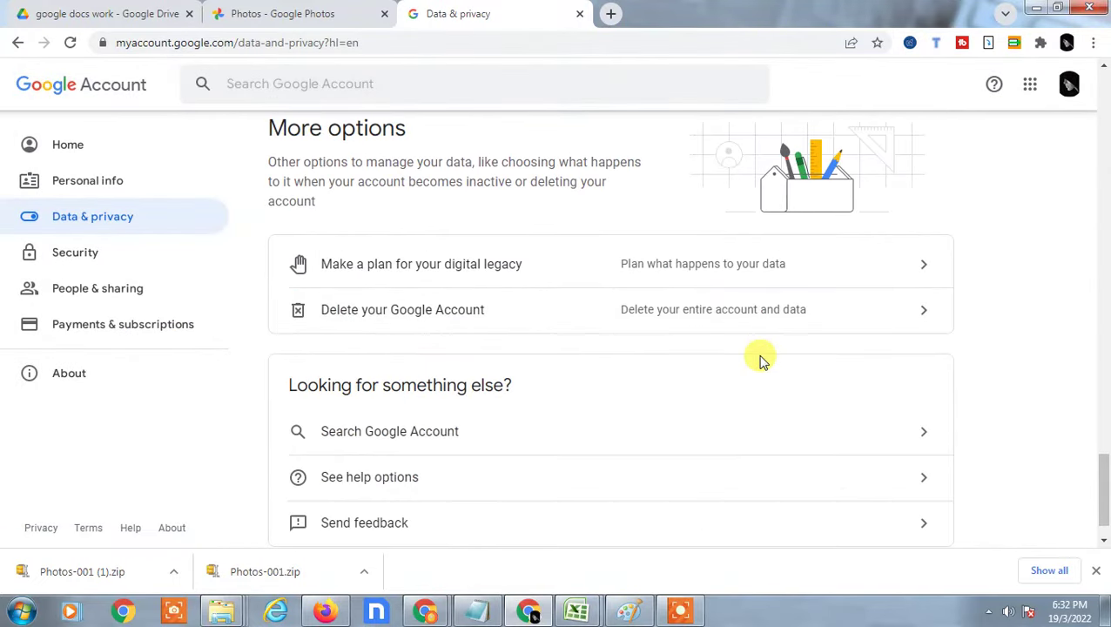
scroll(760, 360, down, 1)
scroll(781, 369, up, 5)
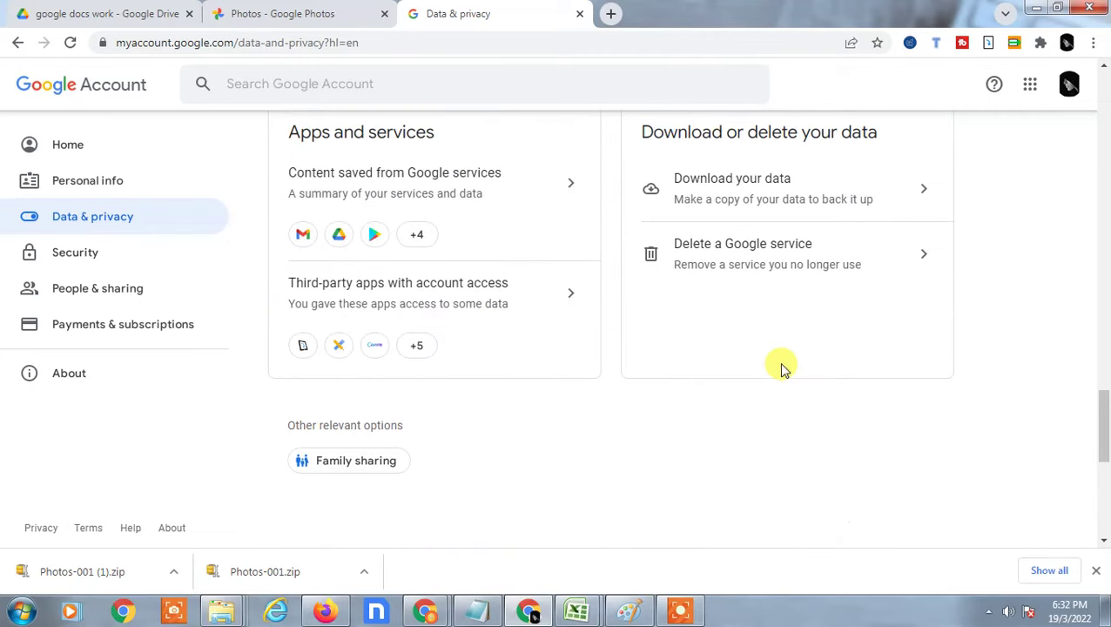
scroll(781, 365, up, 1)
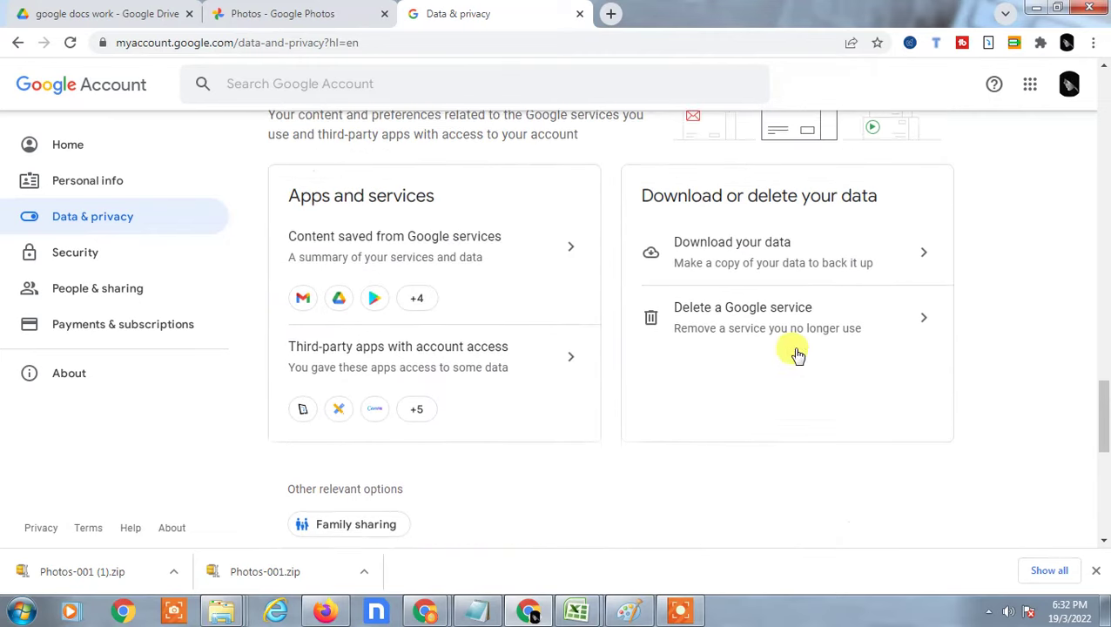
click(796, 270)
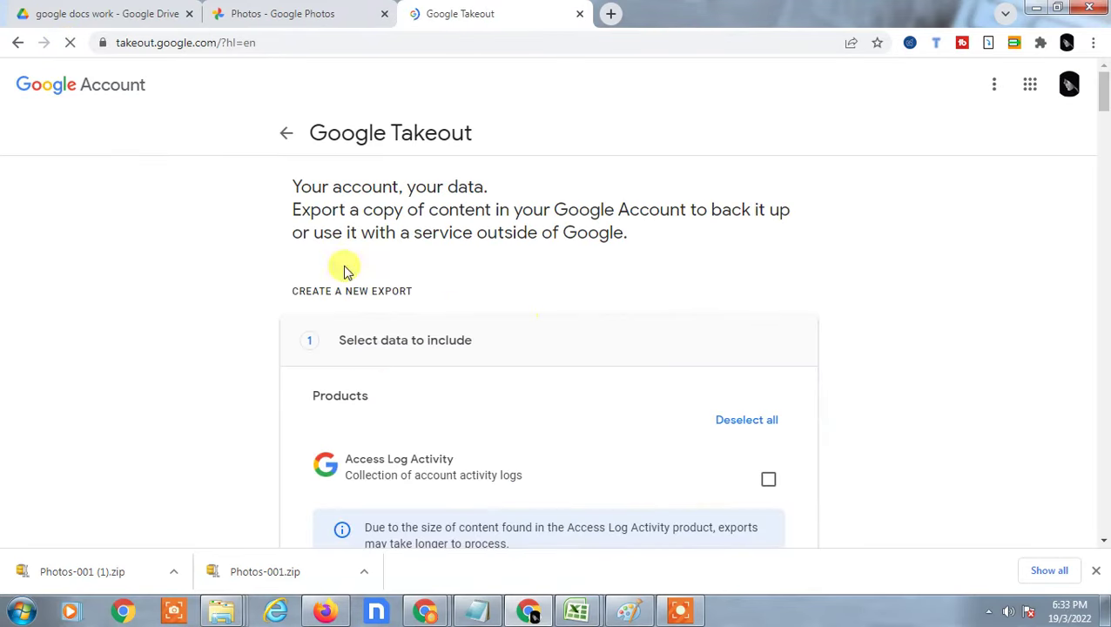
- Review the Takeout product list and deselect all products
scroll(609, 287, down, 1)
scroll(496, 392, down, 6)
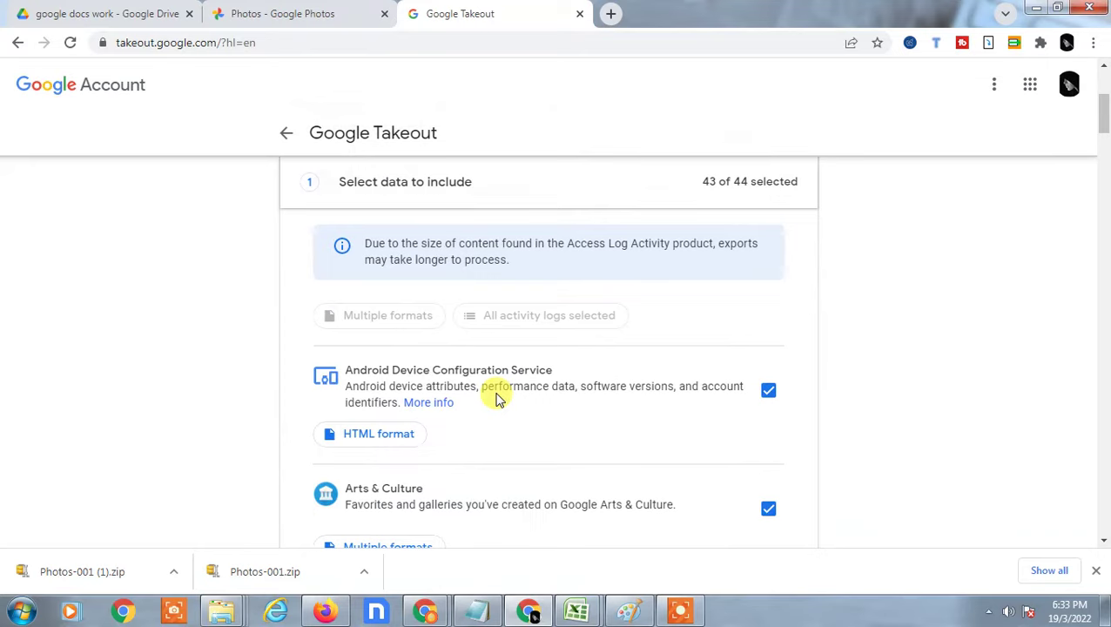
scroll(501, 405, down, 15)
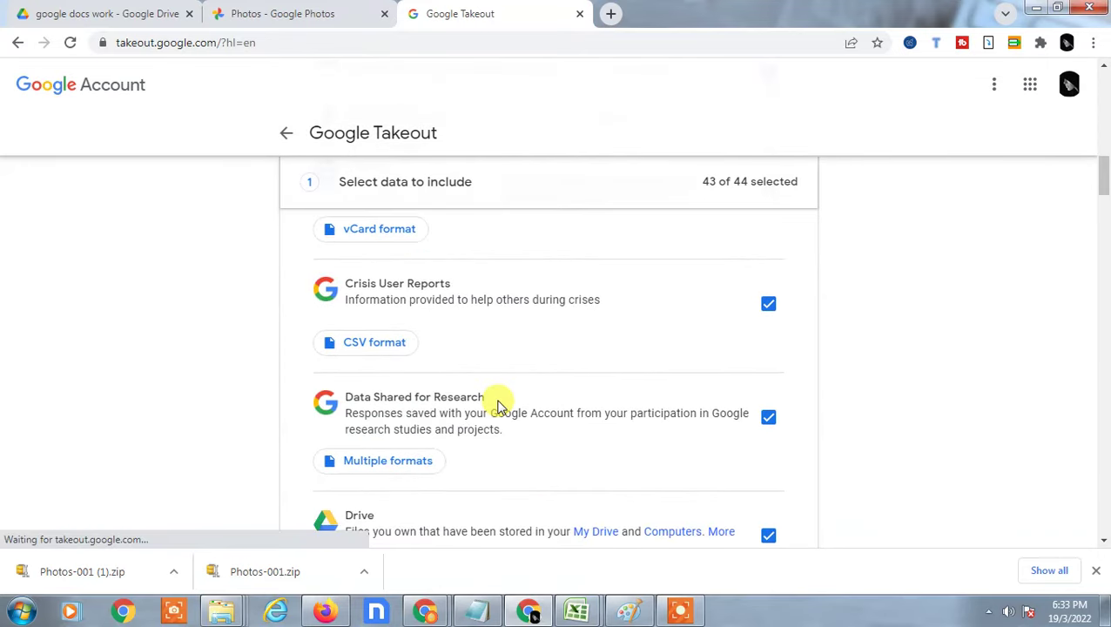
scroll(501, 404, up, 15)
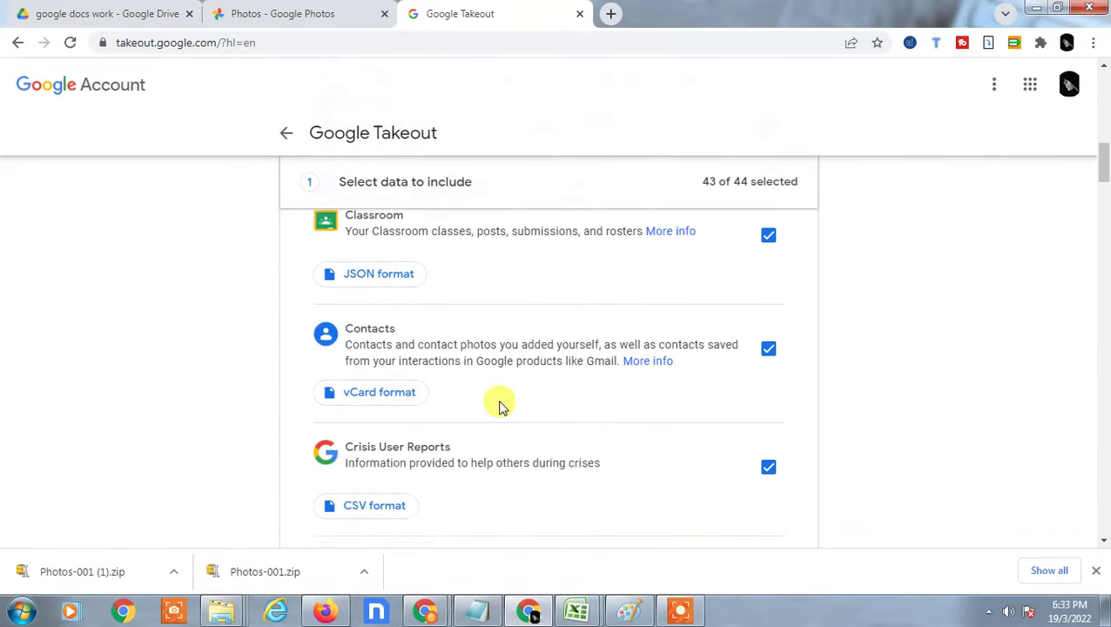
scroll(500, 404, up, 2)
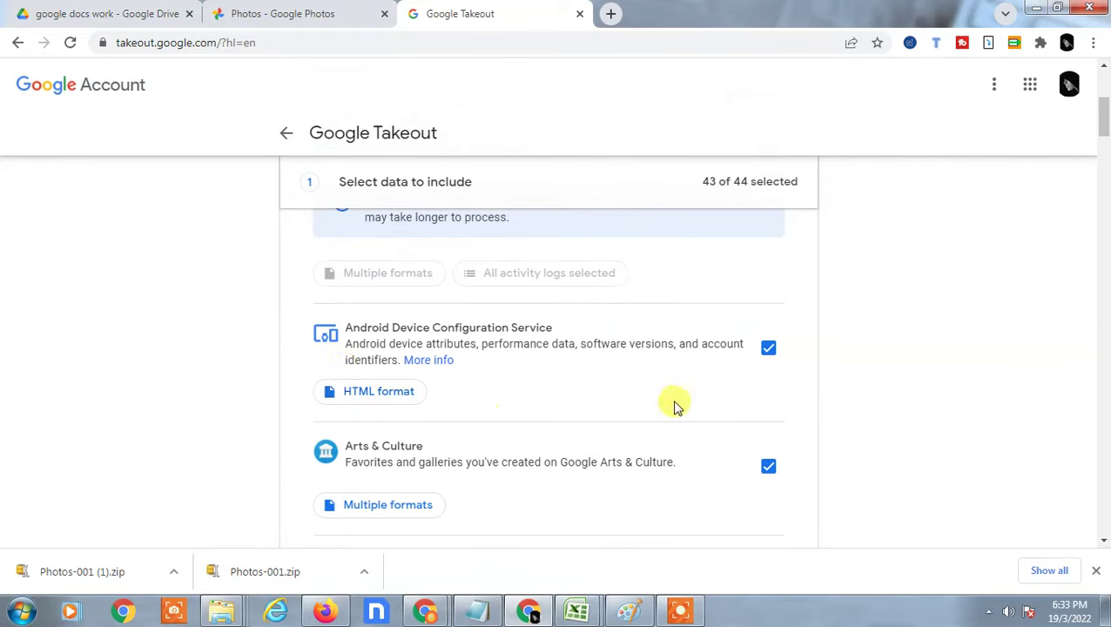
scroll(678, 406, up, 3)
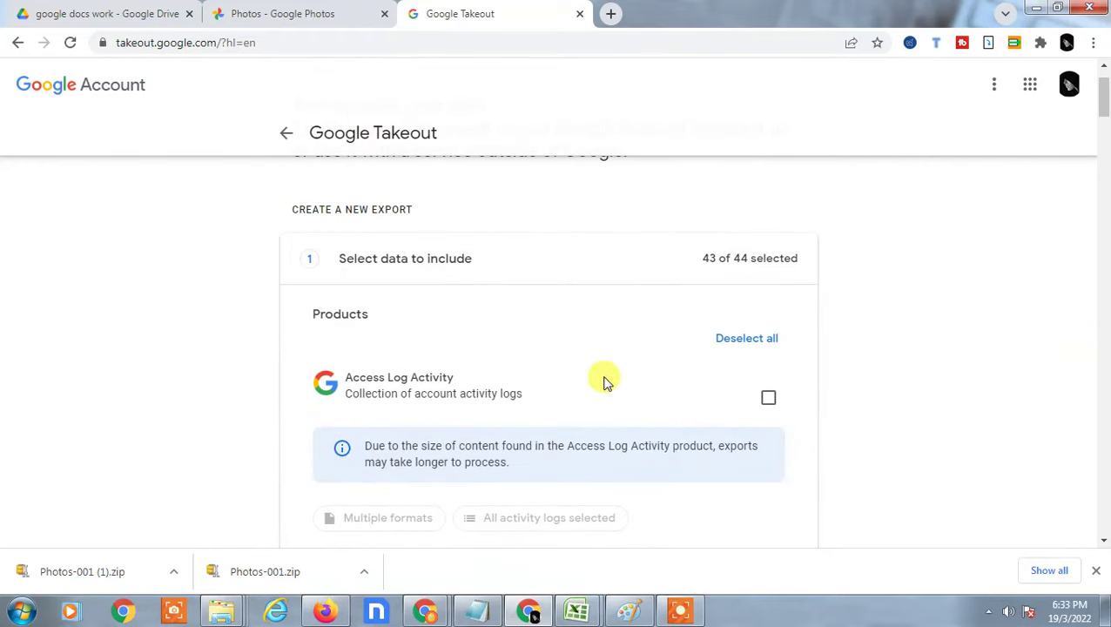
scroll(602, 379, down, 3)
scroll(462, 427, up, 3)
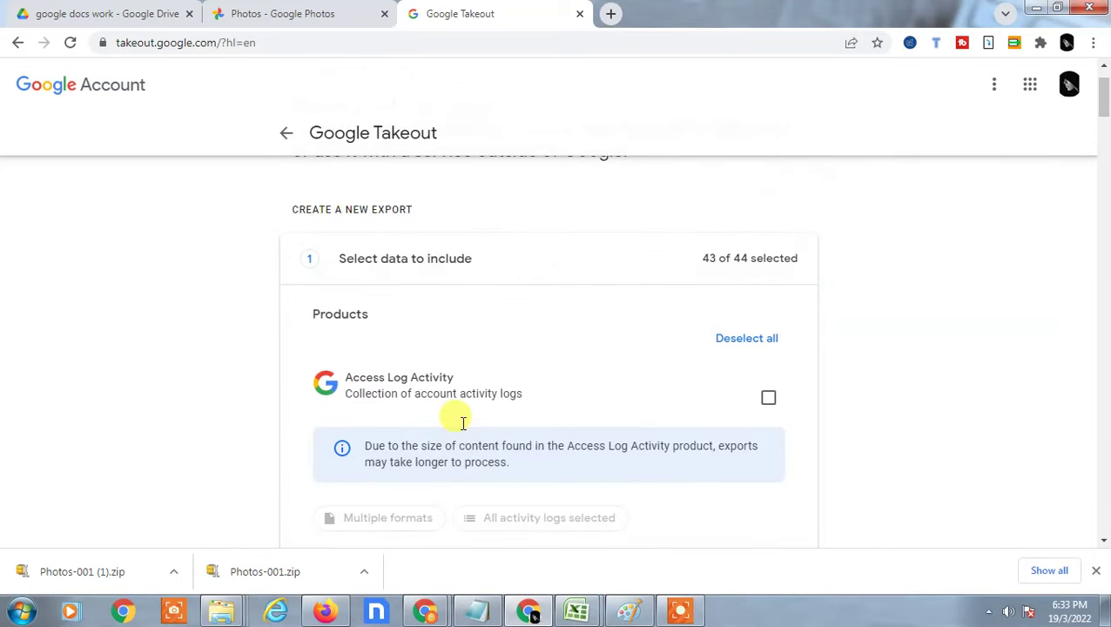
click(770, 344)
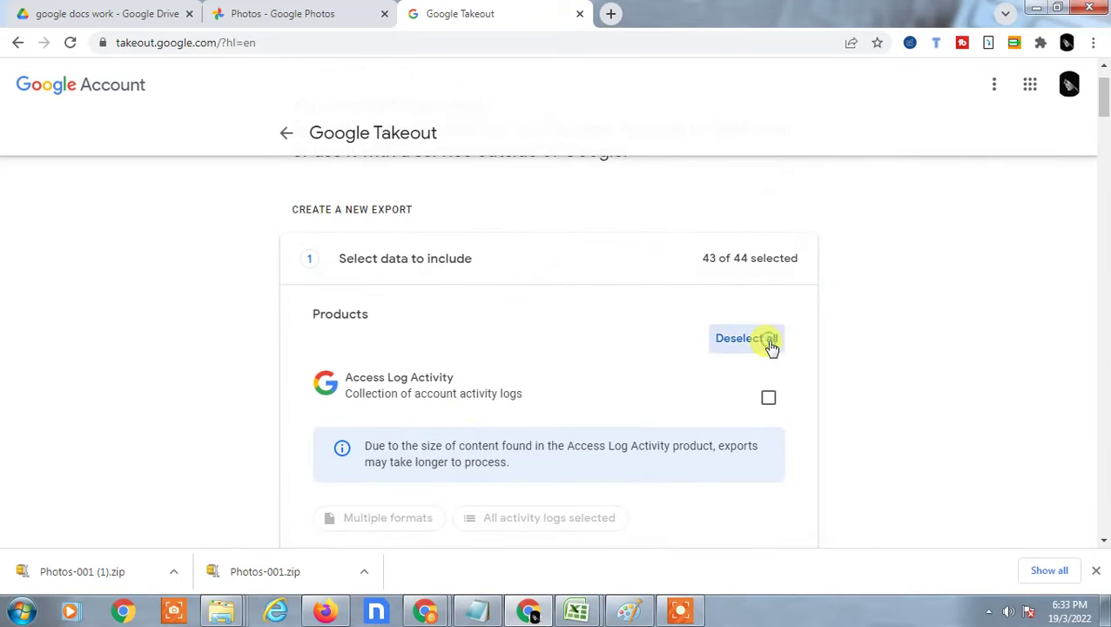
- Include only Google Photos (1 of 44) and continue to the next step
scroll(792, 352, down, 3)
scroll(546, 339, down, 10)
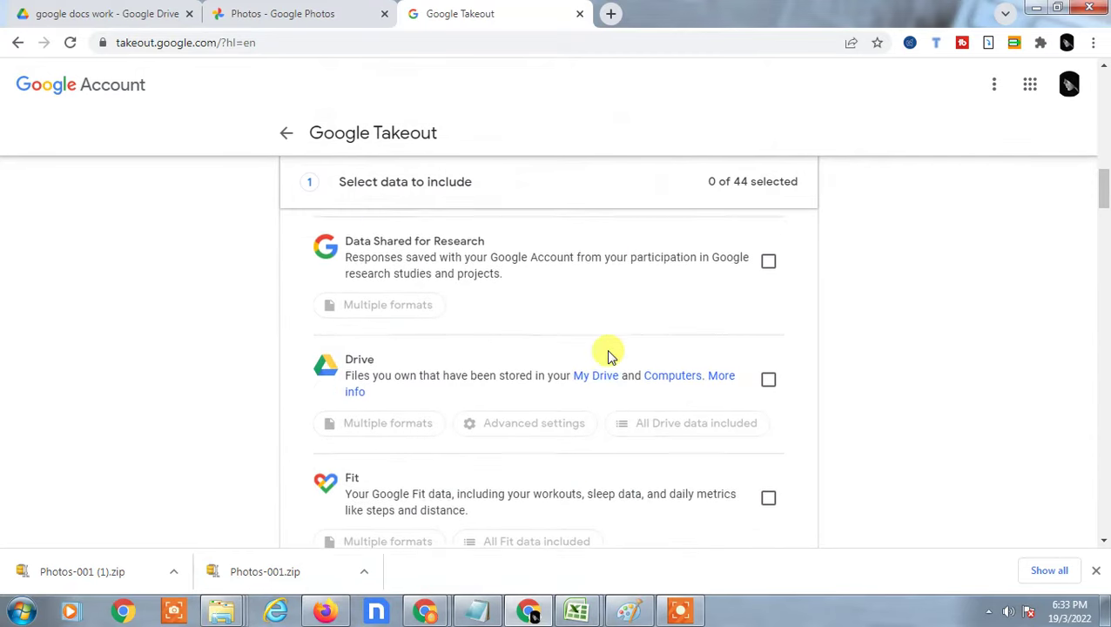
scroll(608, 357, down, 5)
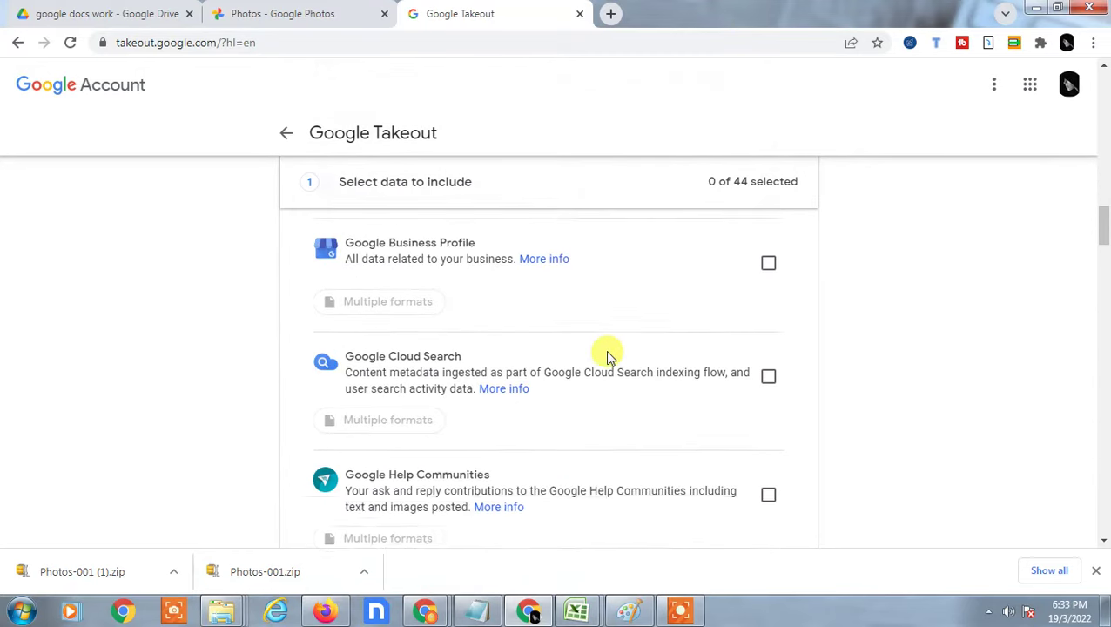
scroll(608, 356, down, 5)
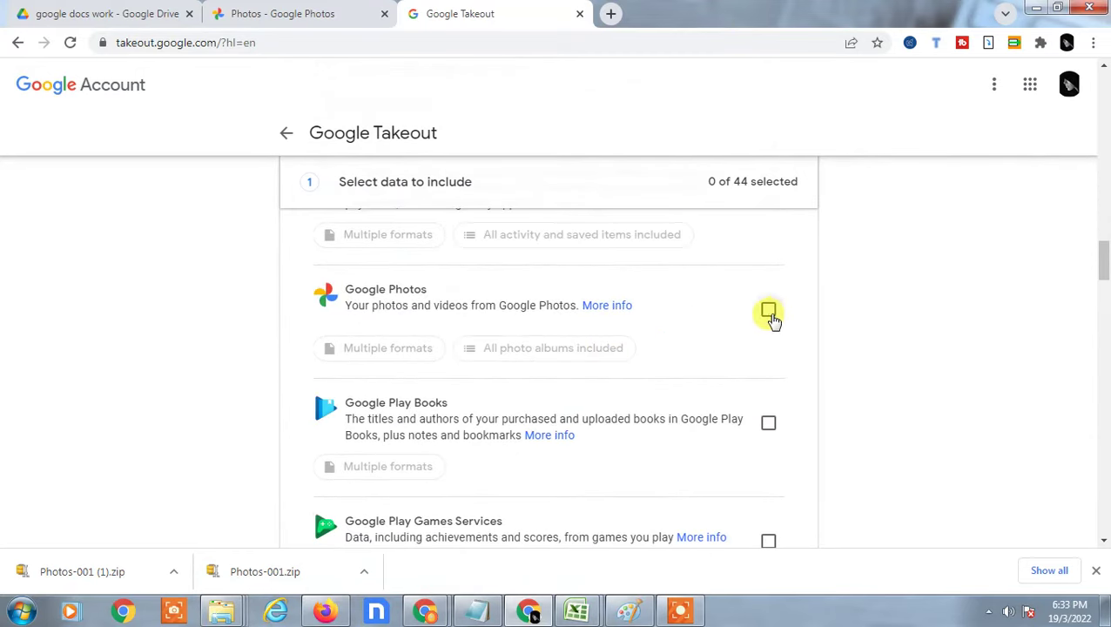
click(770, 313)
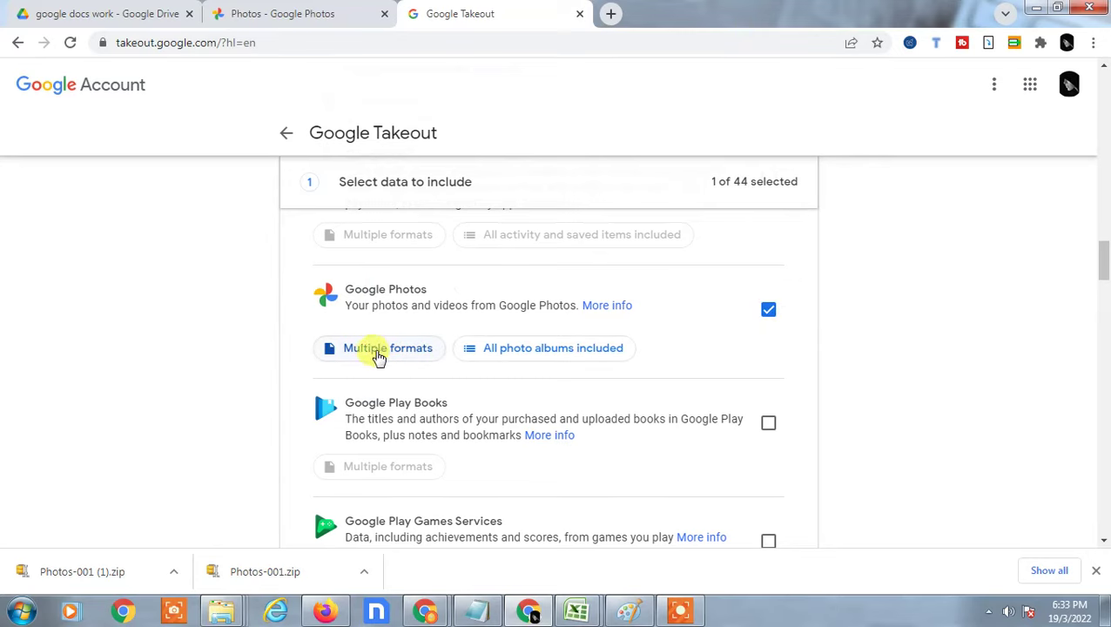
scroll(766, 453, down, 15)
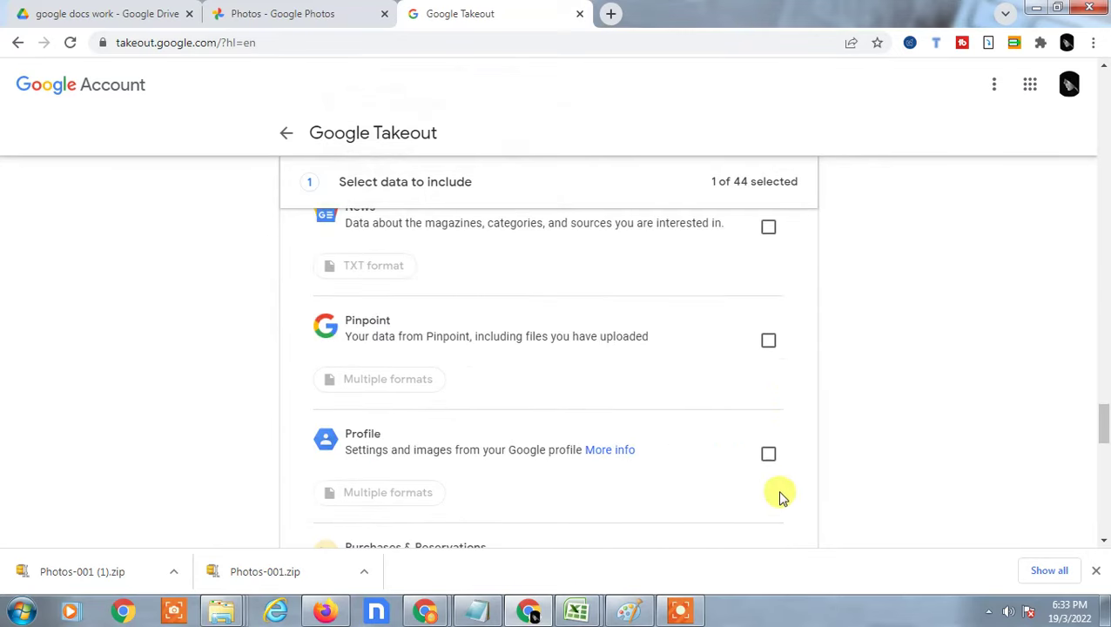
scroll(779, 496, down, 10)
scroll(905, 403, up, 1)
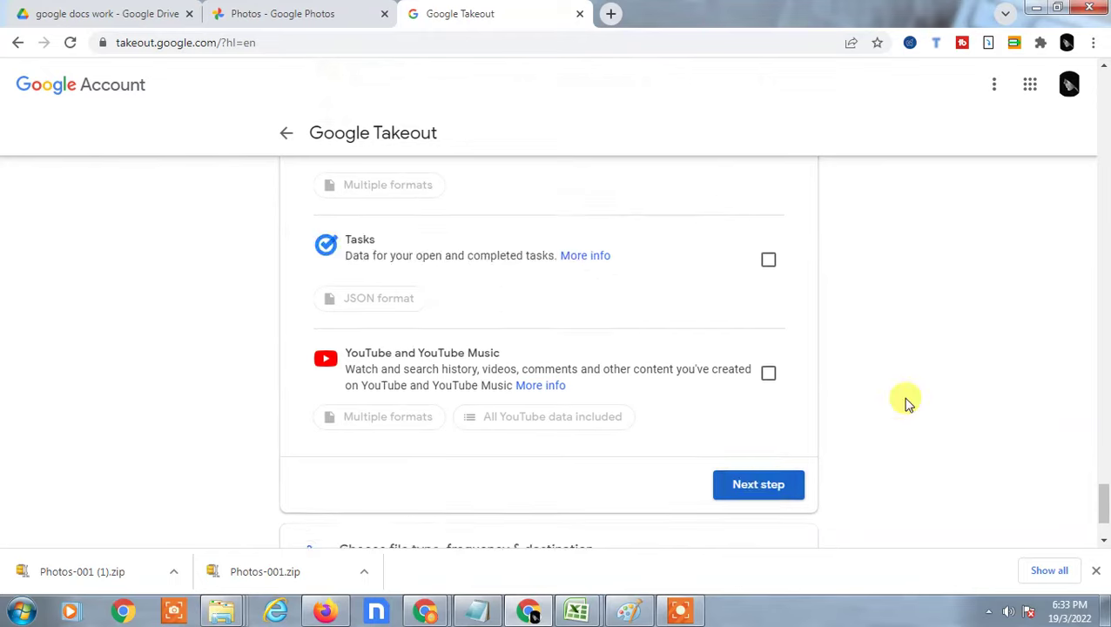
click(759, 484)
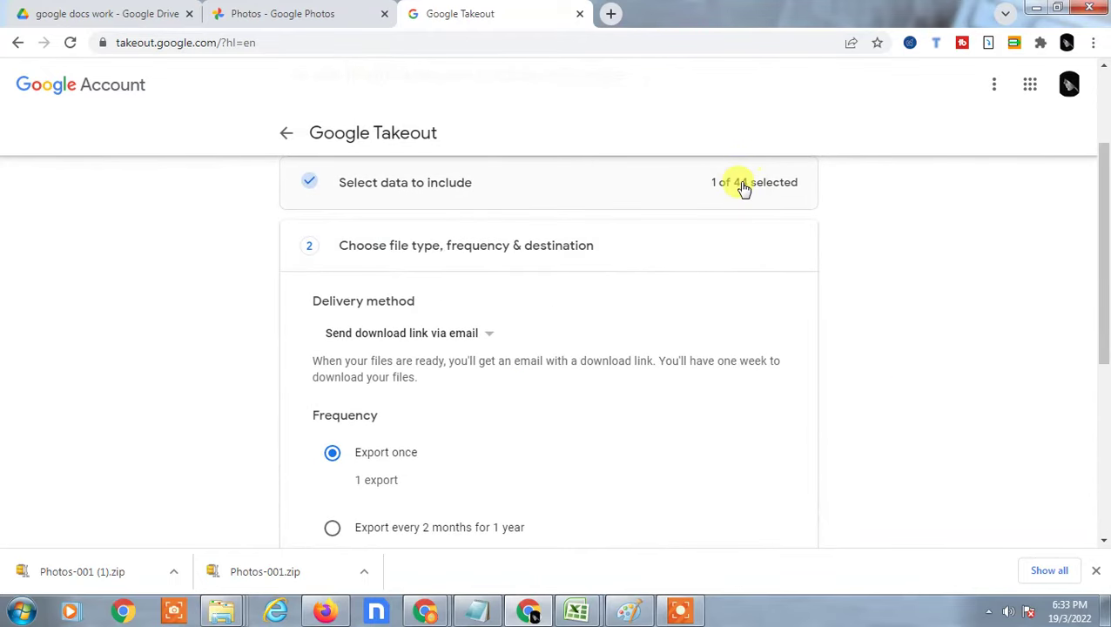
- Expand and collapse the product selection step, then reopen Download your data from Data & privacy
click(309, 185)
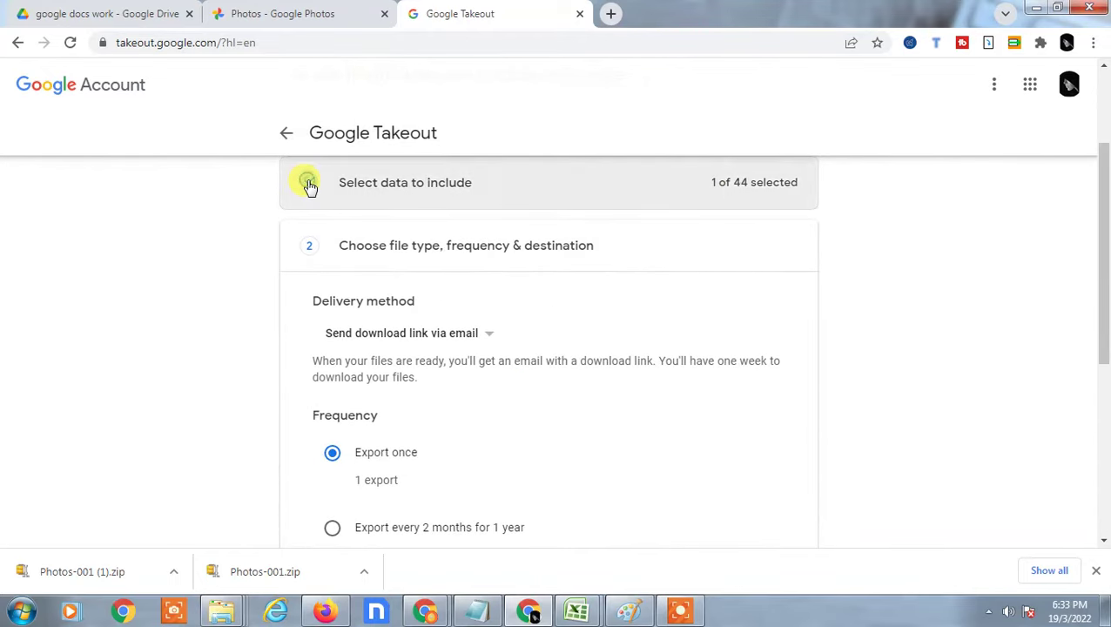
click(310, 184)
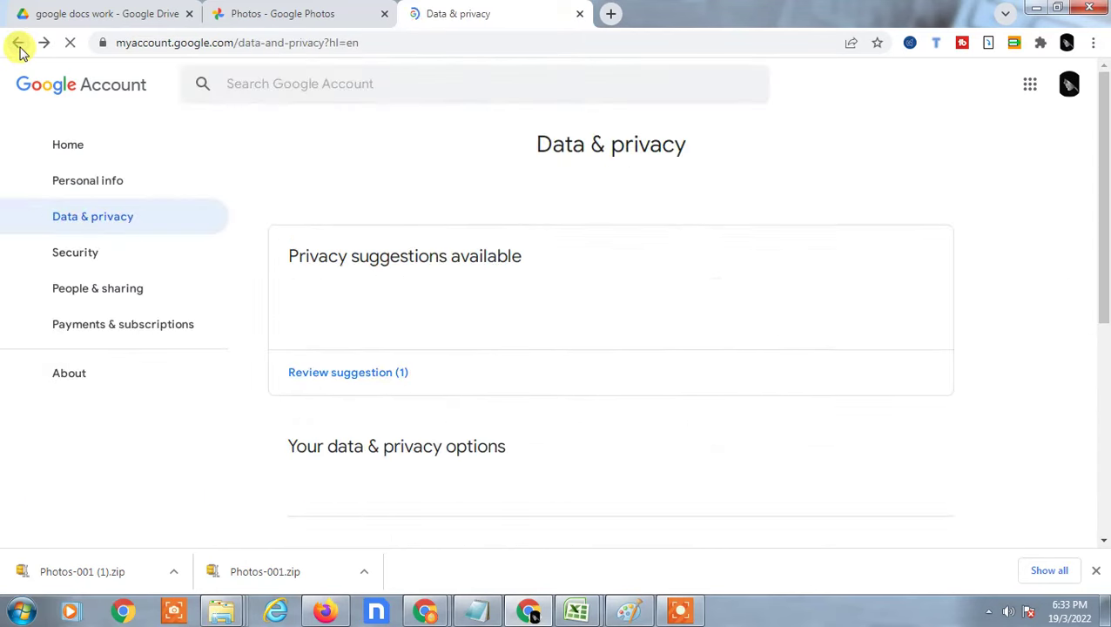
scroll(590, 357, down, 5)
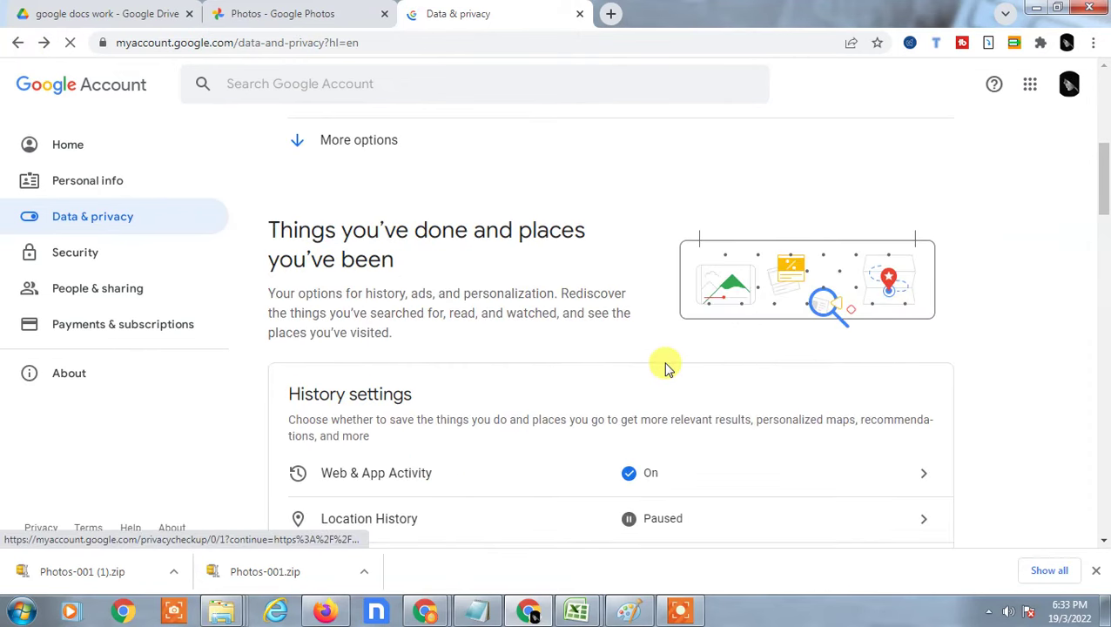
scroll(665, 366, down, 2)
scroll(853, 390, down, 15)
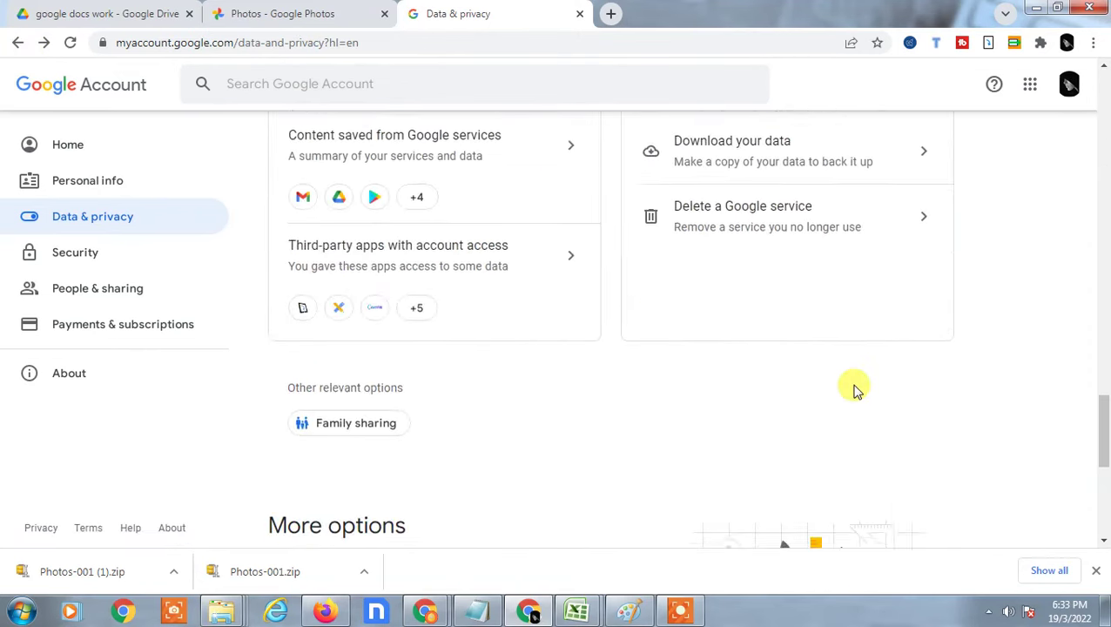
scroll(851, 389, up, 6)
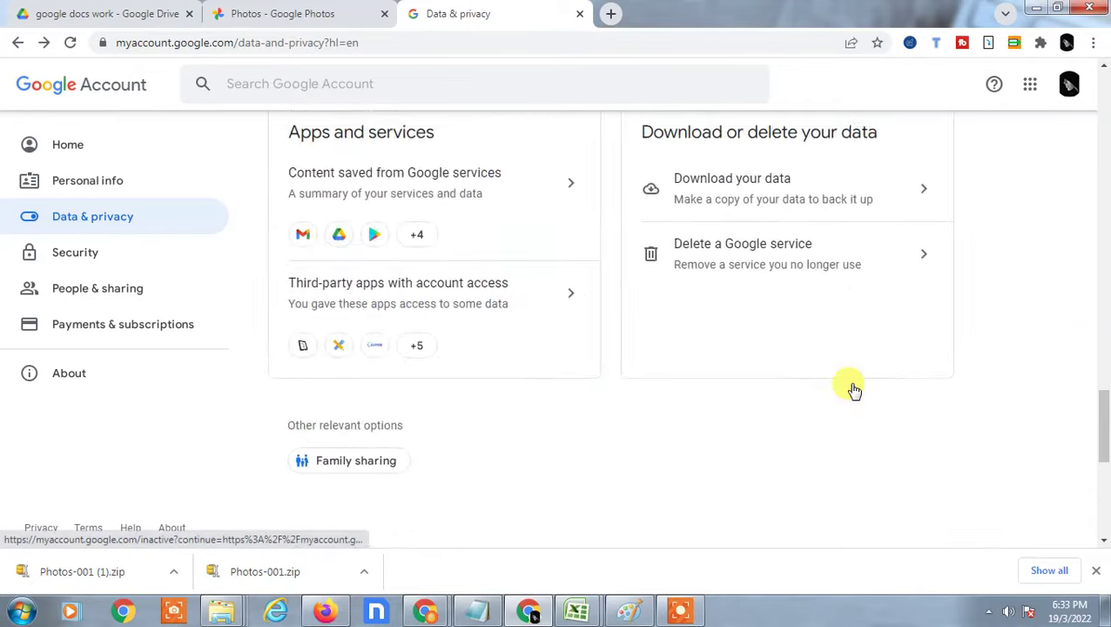
scroll(849, 387, down, 1)
scroll(848, 386, up, 1)
scroll(814, 235, up, 2)
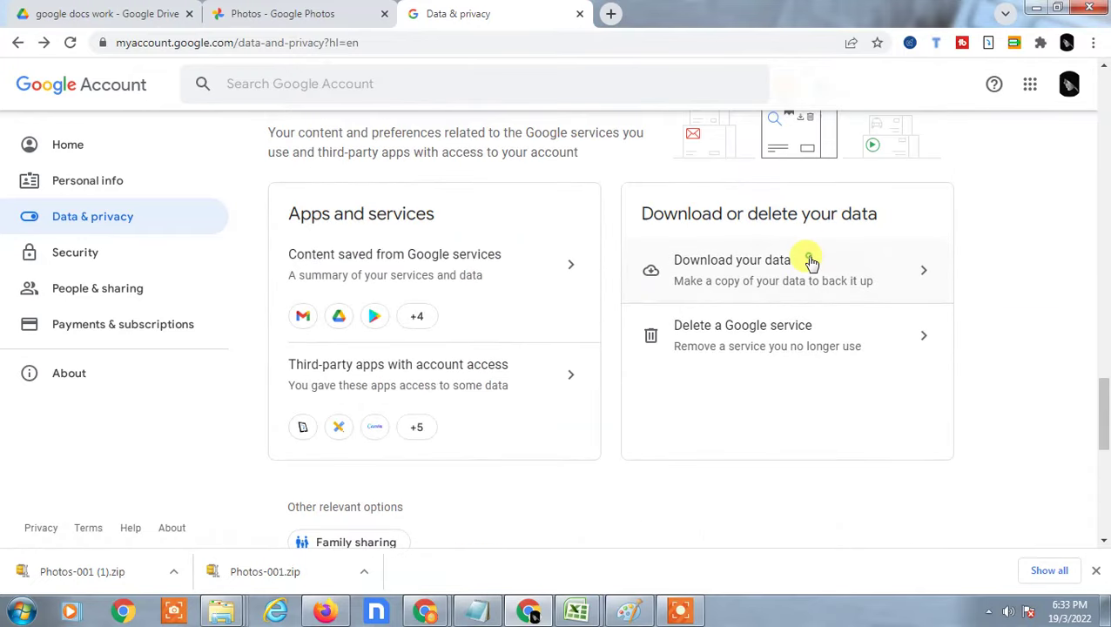
click(810, 262)
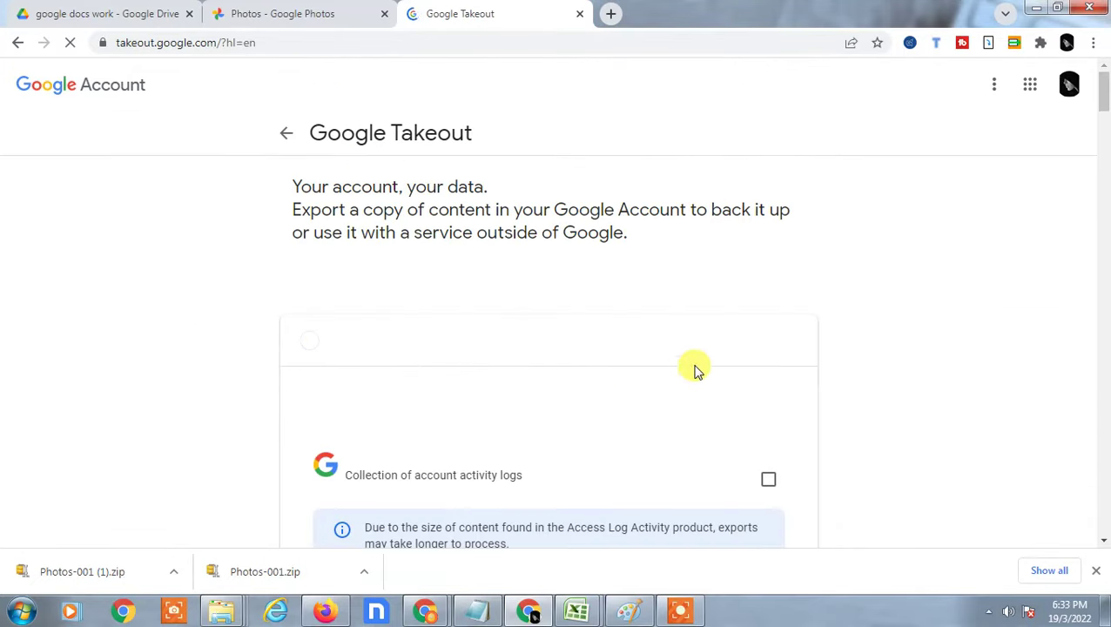
- Deselect all products again, tick only Google Photos, and advance to the next step
scroll(806, 418, down, 3)
click(763, 261)
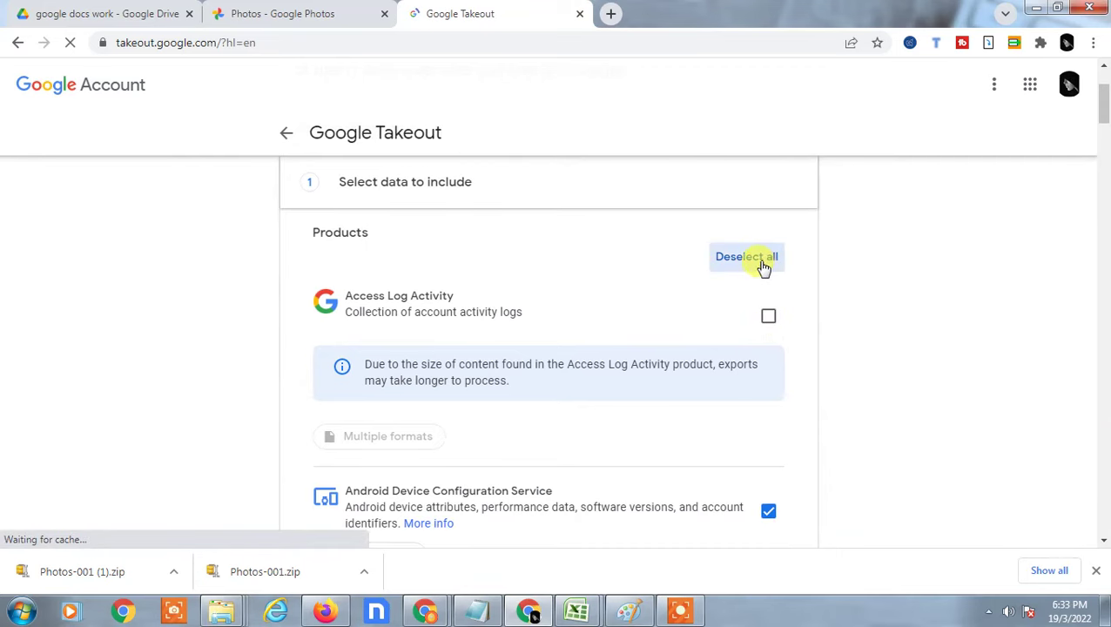
scroll(488, 340, down, 10)
scroll(501, 339, down, 7)
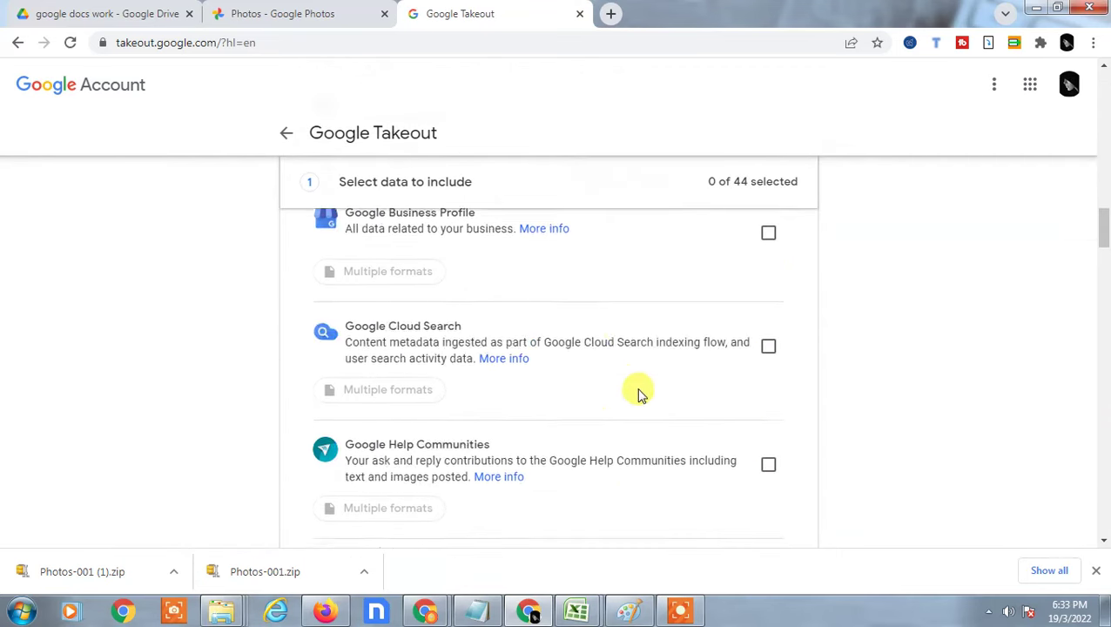
click(768, 310)
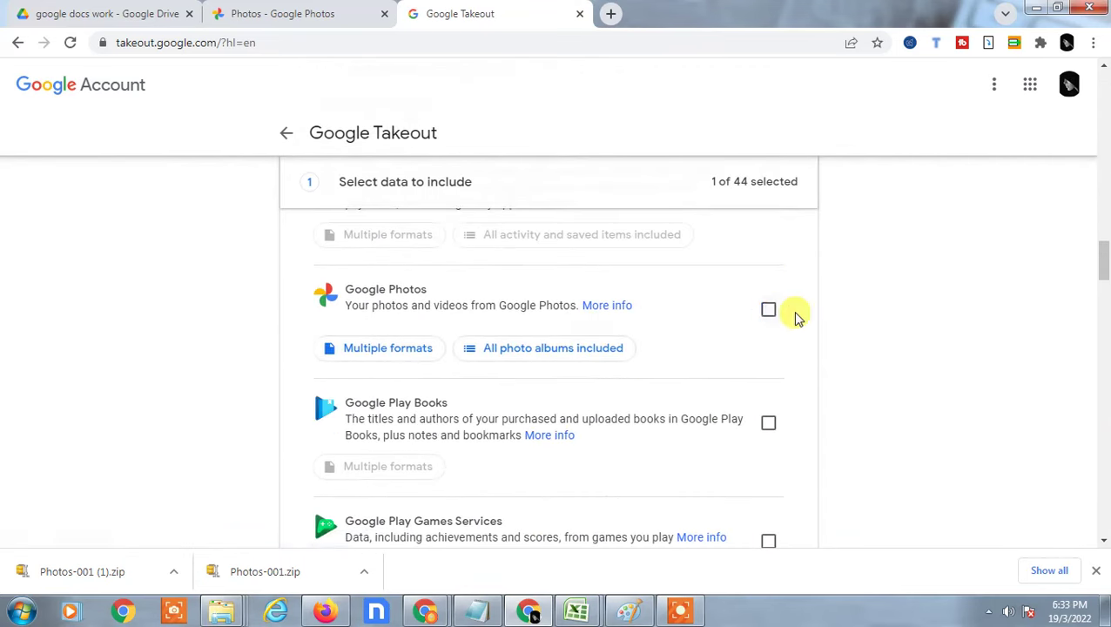
scroll(792, 331, down, 2)
scroll(574, 427, up, 1)
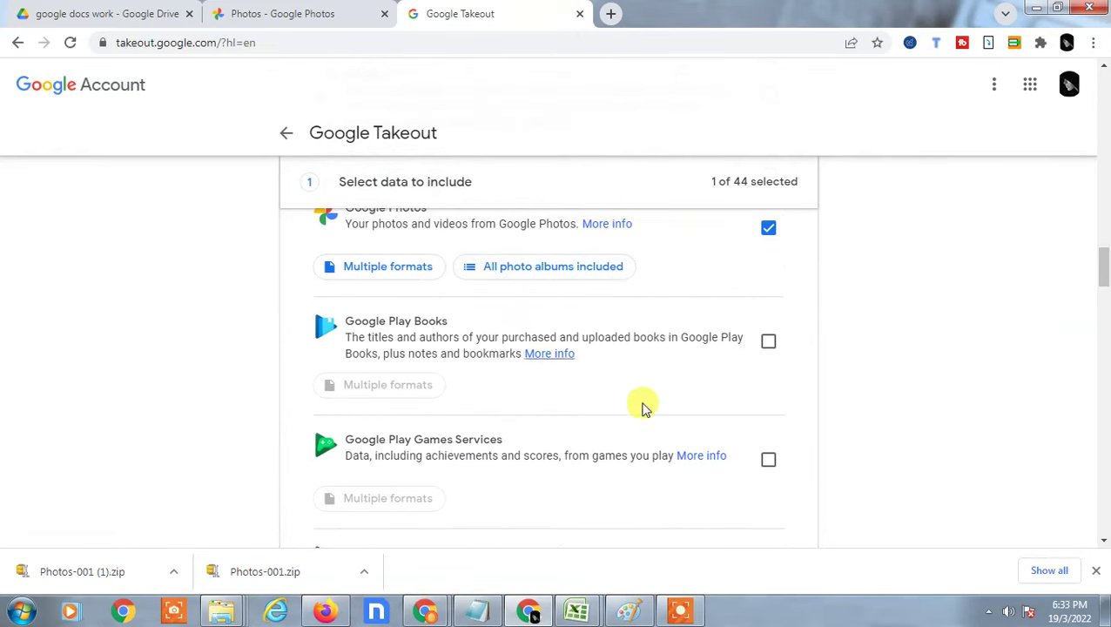
scroll(644, 404, down, 12)
scroll(734, 464, down, 15)
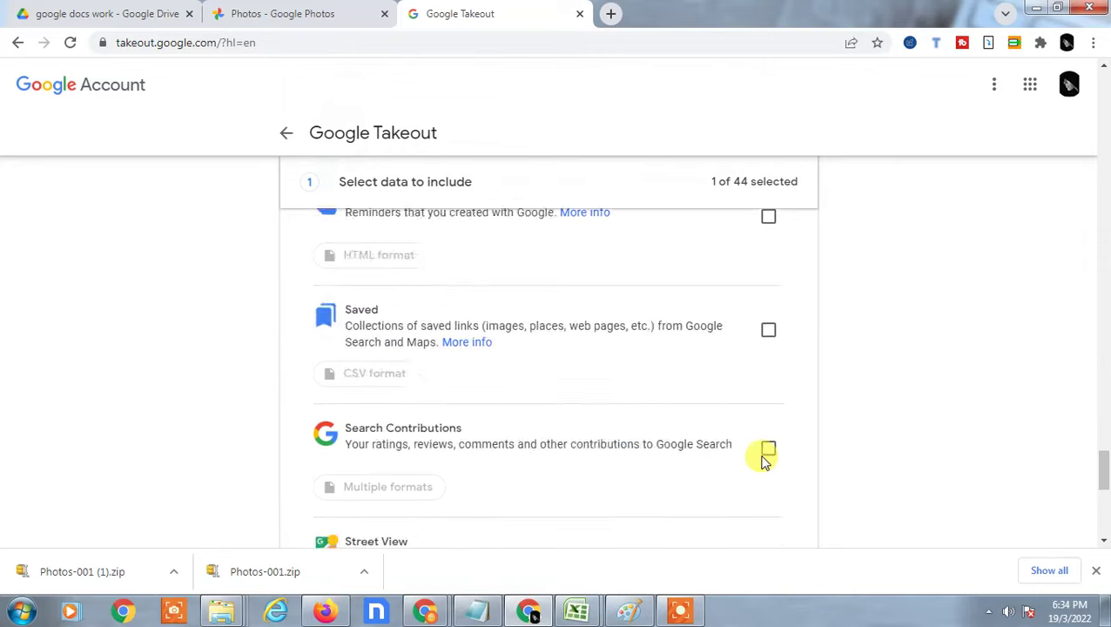
click(754, 355)
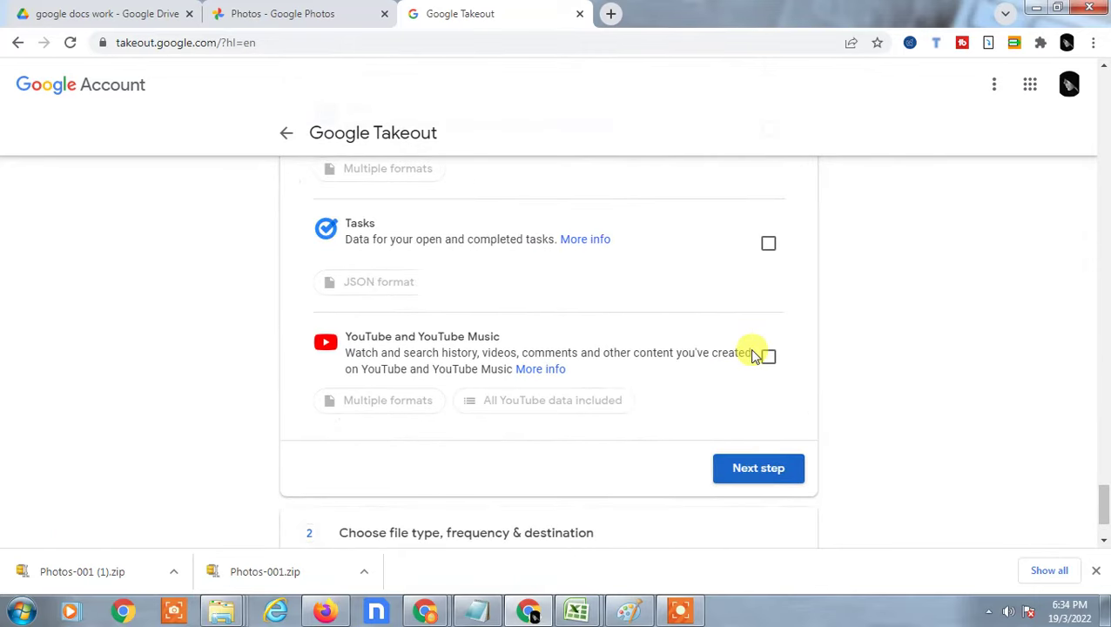
- Keep delivery as 'Send download link via email' and frequency as 'Export once'
scroll(383, 347, down, 3)
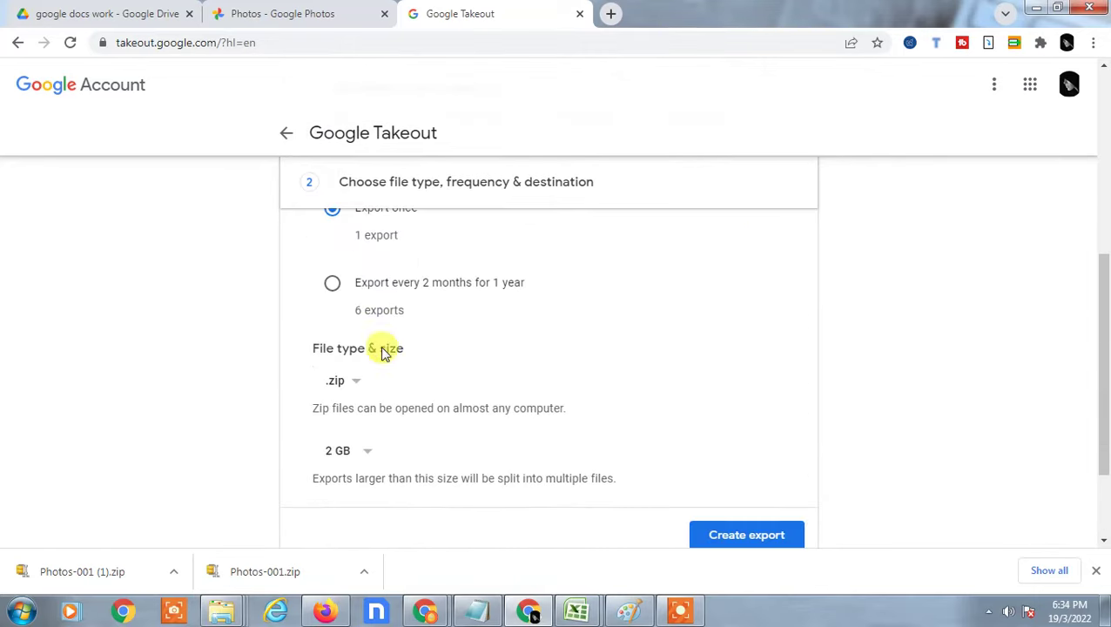
scroll(367, 297, up, 2)
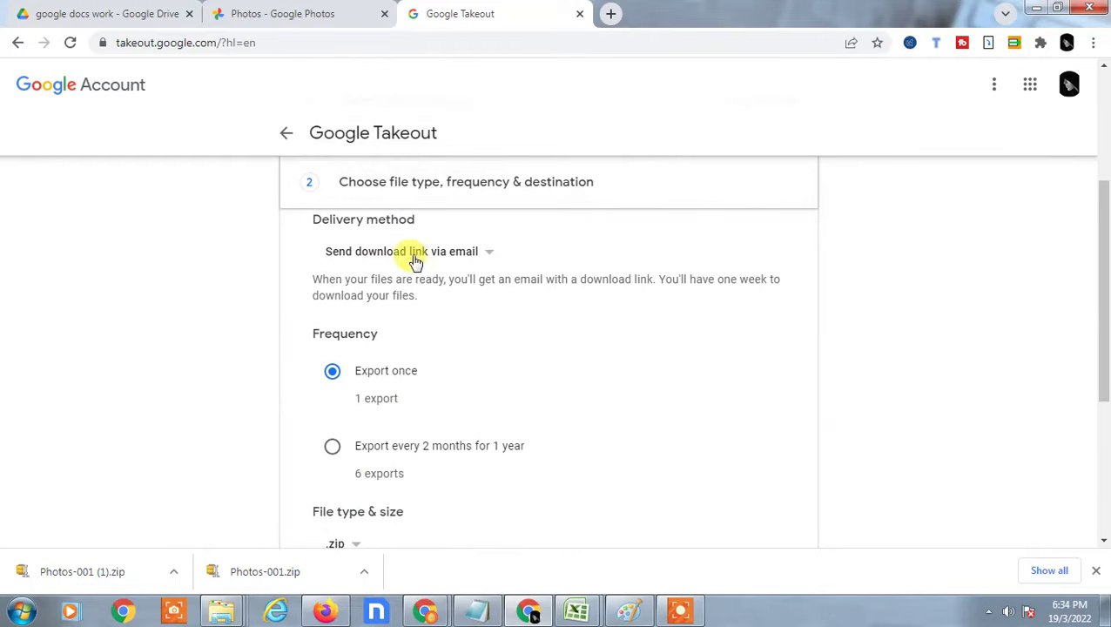
click(358, 254)
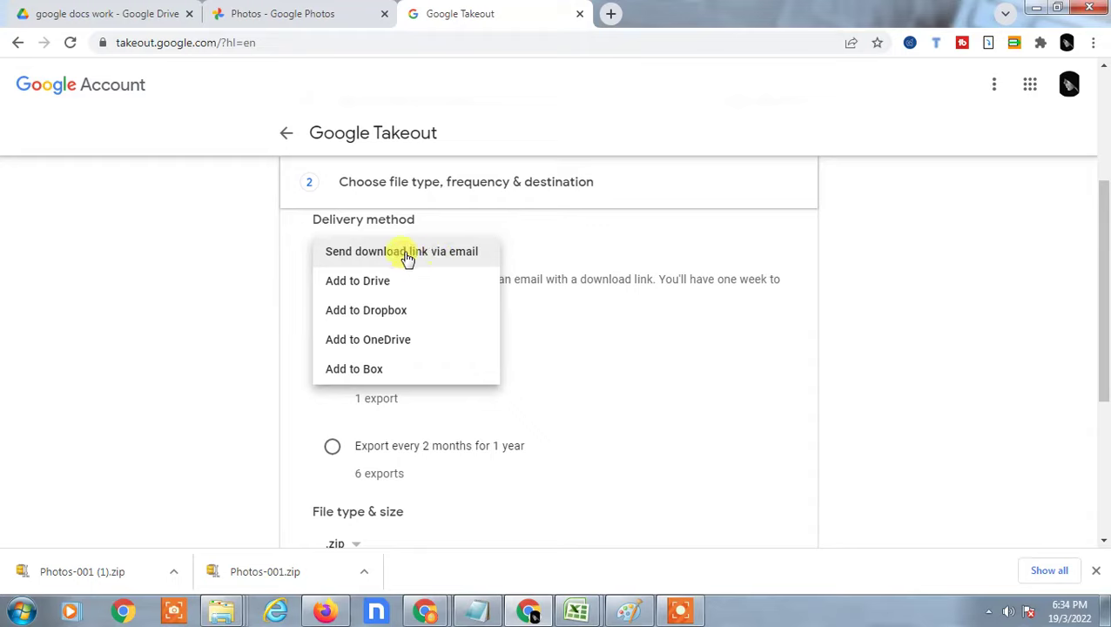
click(403, 256)
click(434, 253)
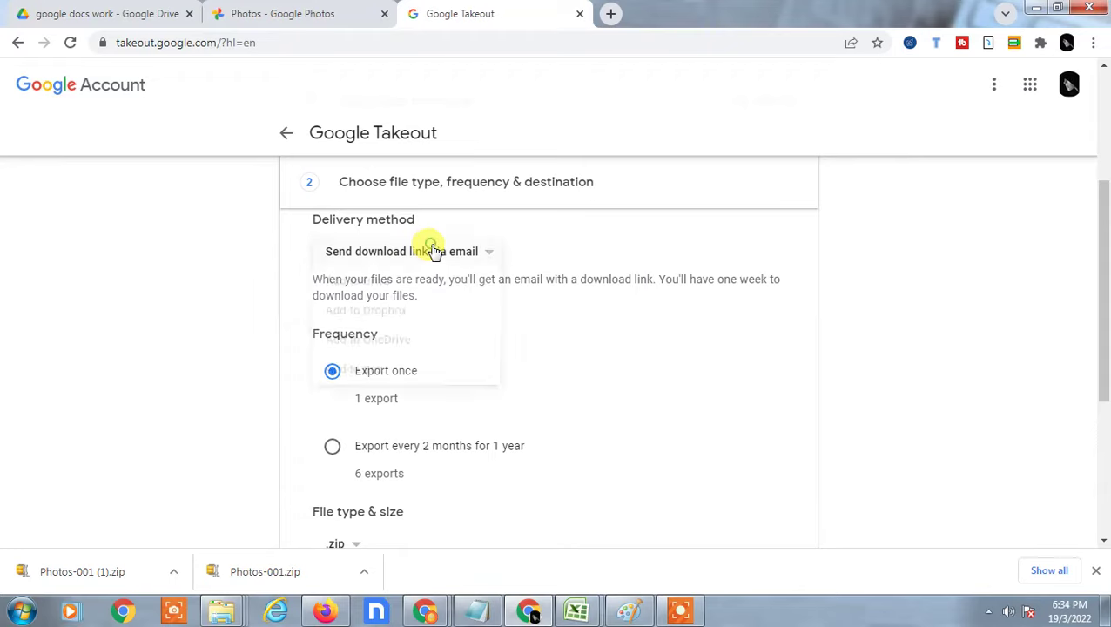
click(419, 253)
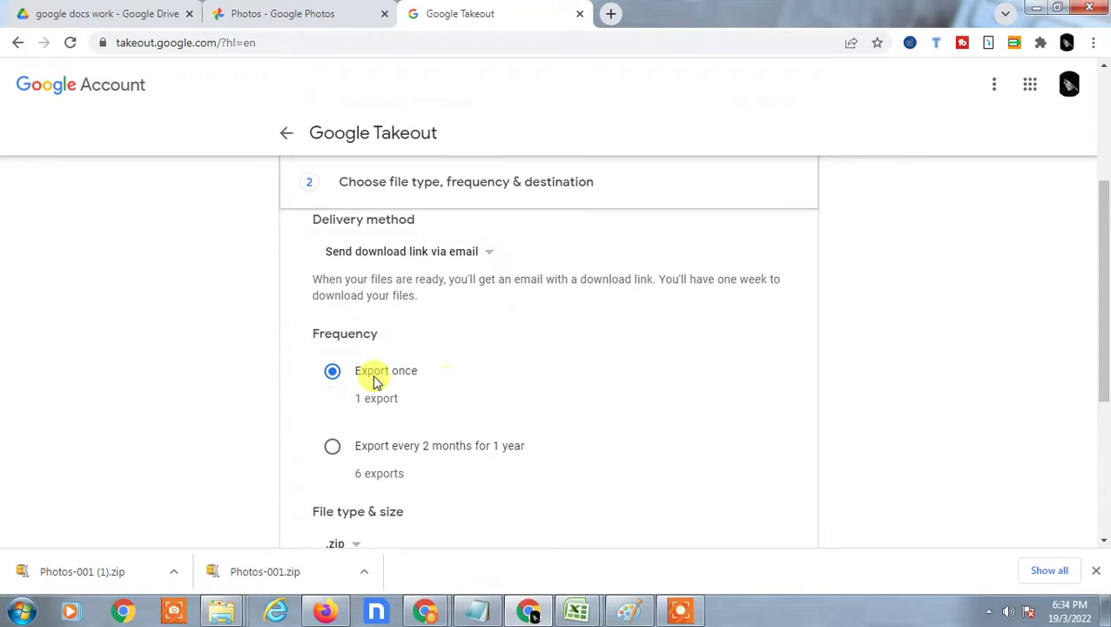
scroll(384, 376, down, 1)
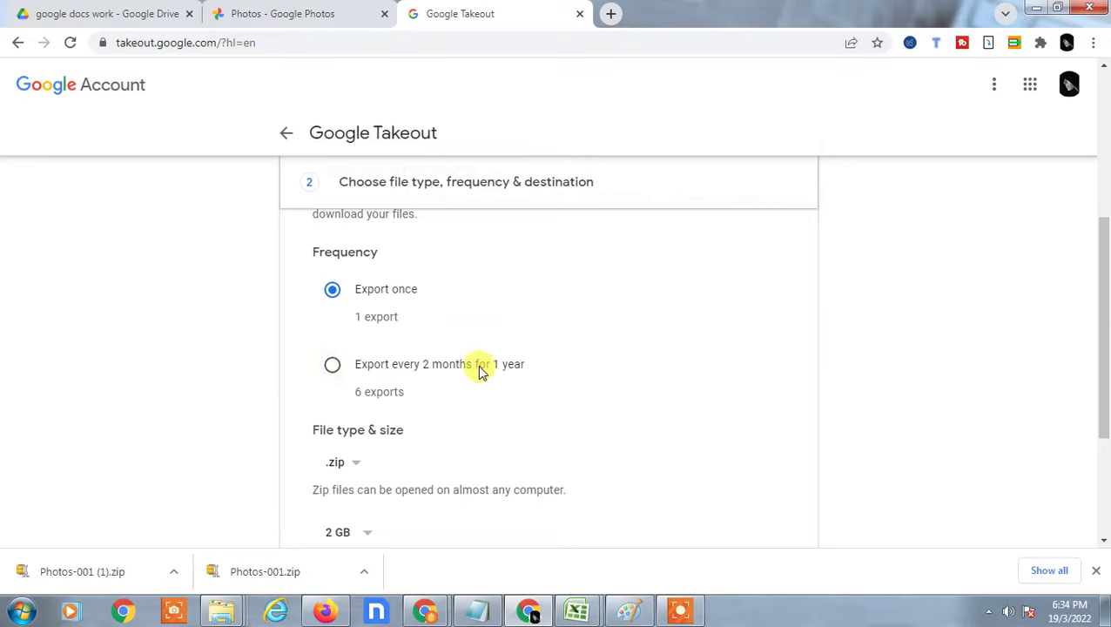
scroll(397, 365, down, 1)
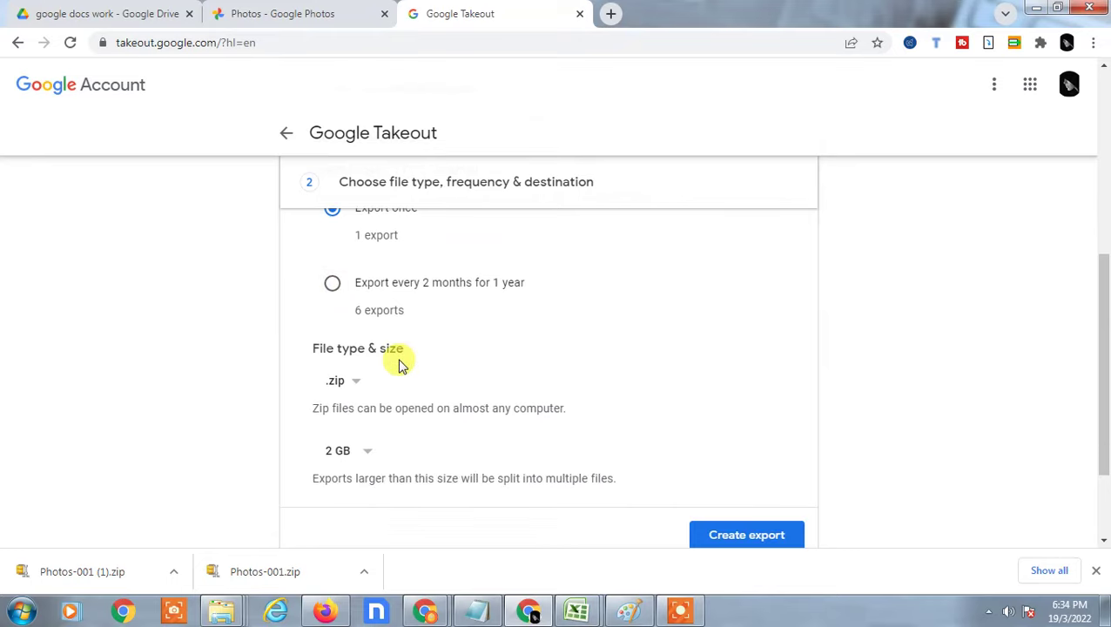
- Keep .zip as the file type and change the split size to 50 GB
click(360, 387)
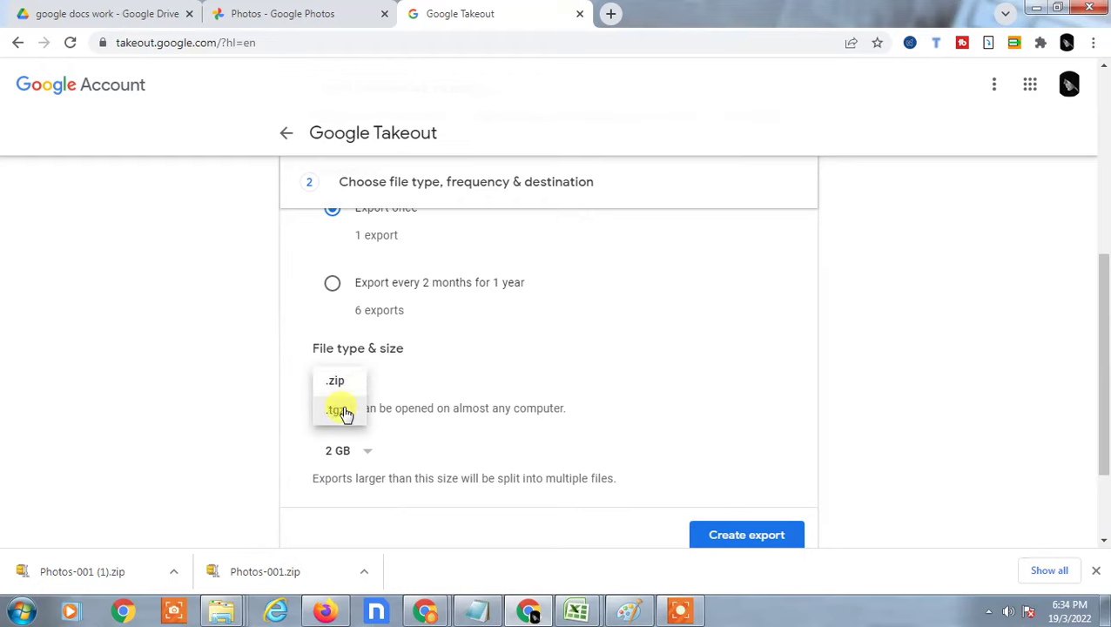
click(354, 383)
scroll(511, 339, down, 1)
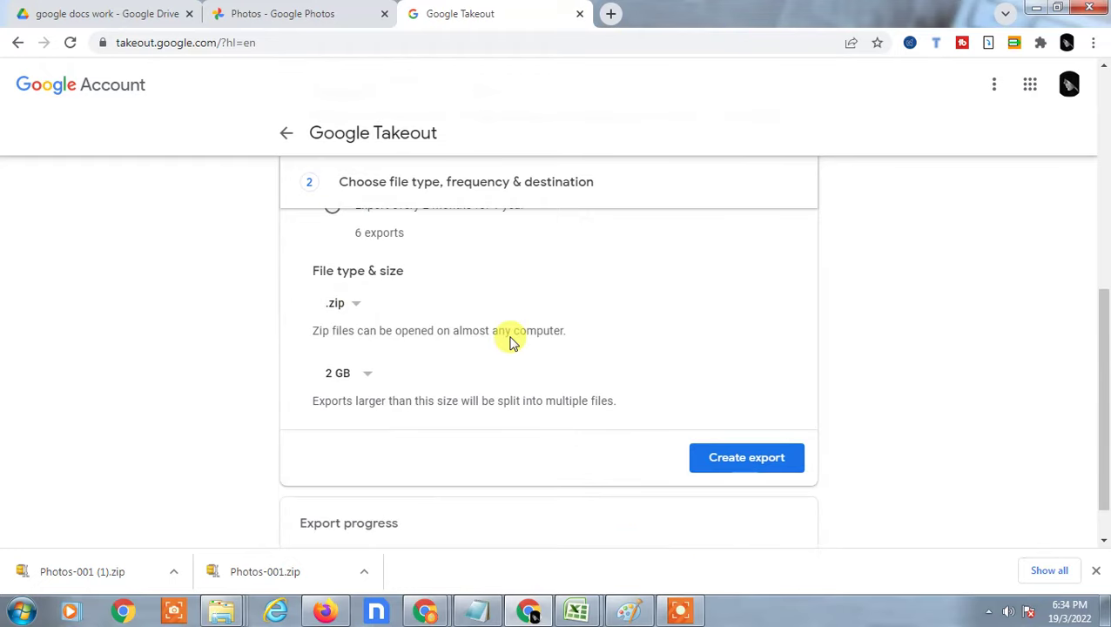
click(361, 373)
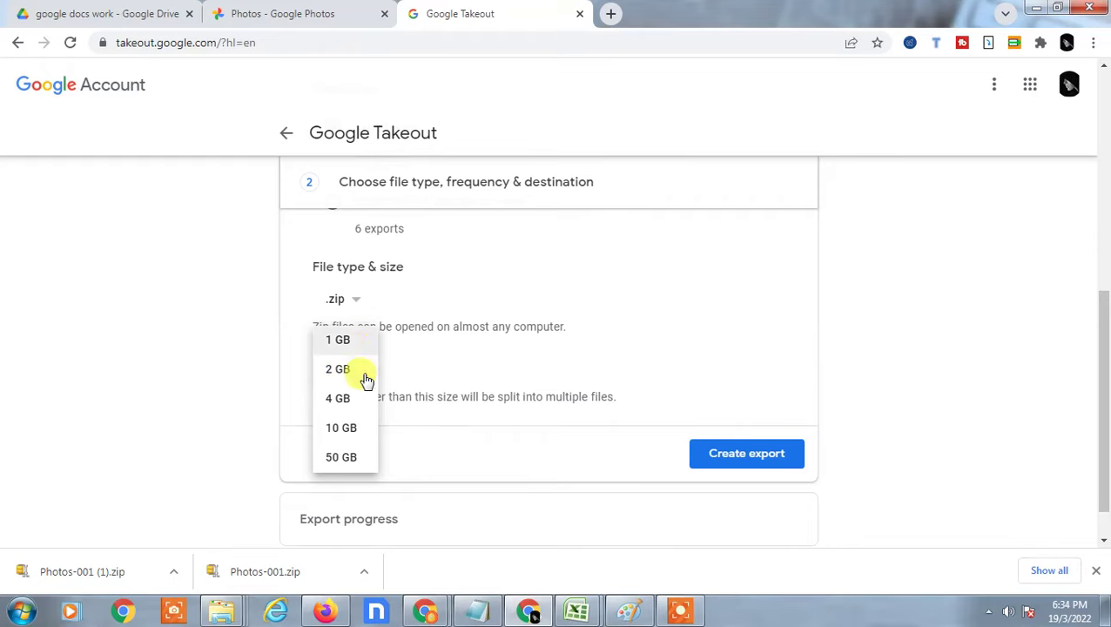
click(294, 326)
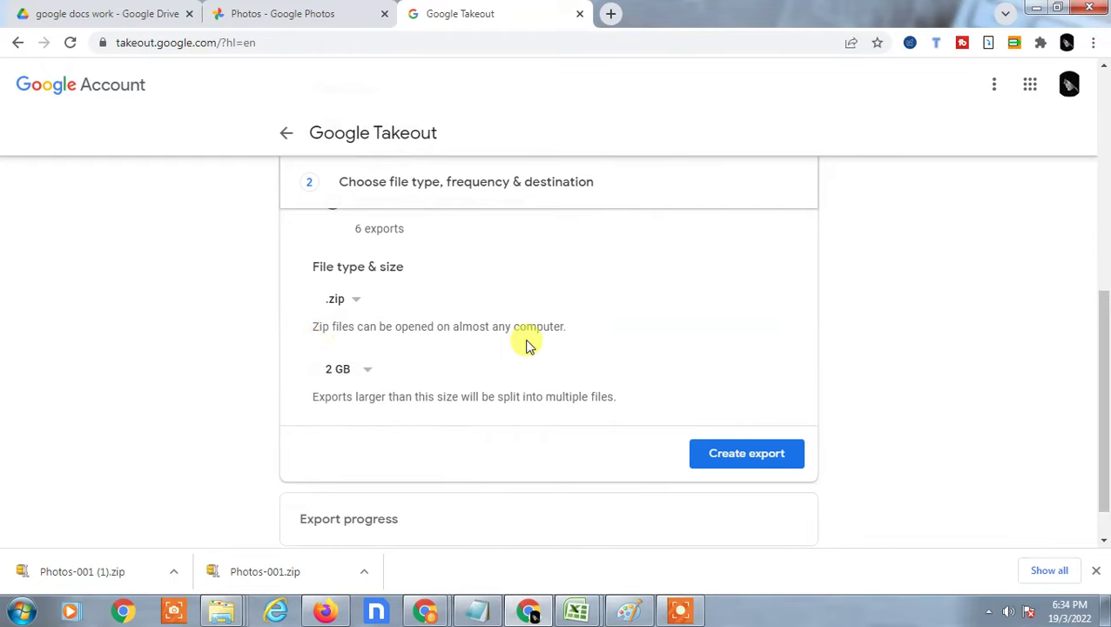
click(363, 374)
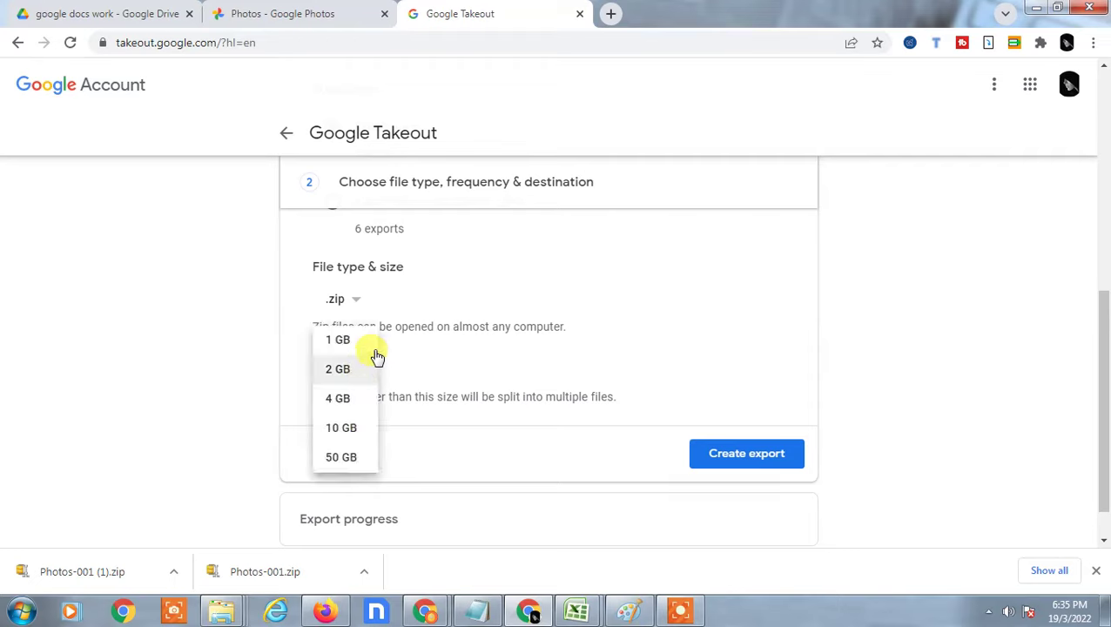
click(354, 459)
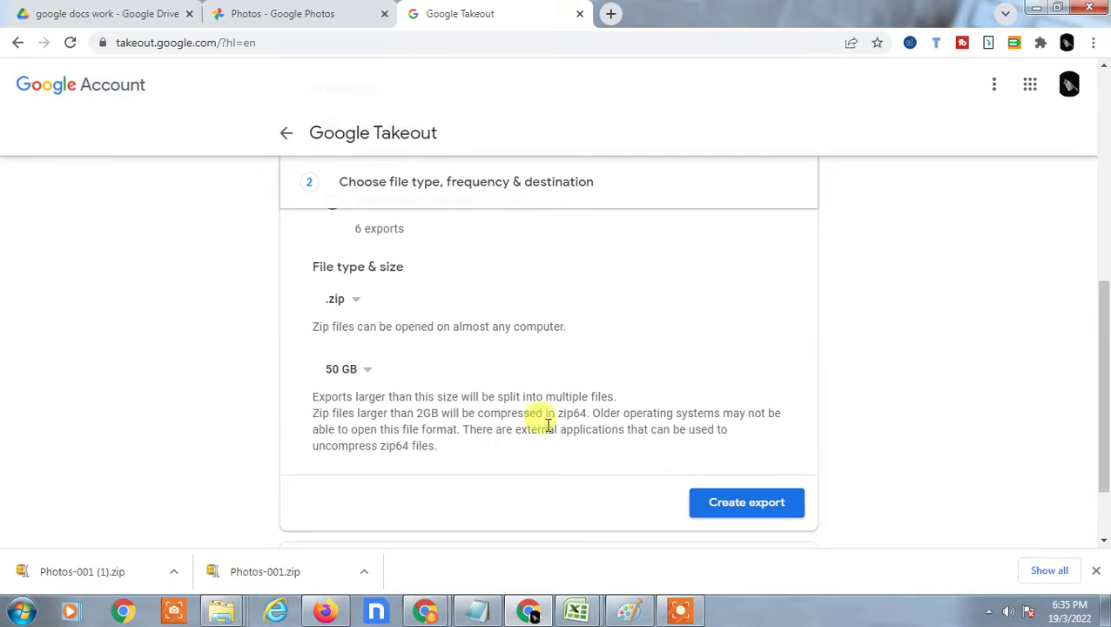
- Scroll up to review the export settings, then show the desktop with Windows+D
scroll(514, 409, up, 4)
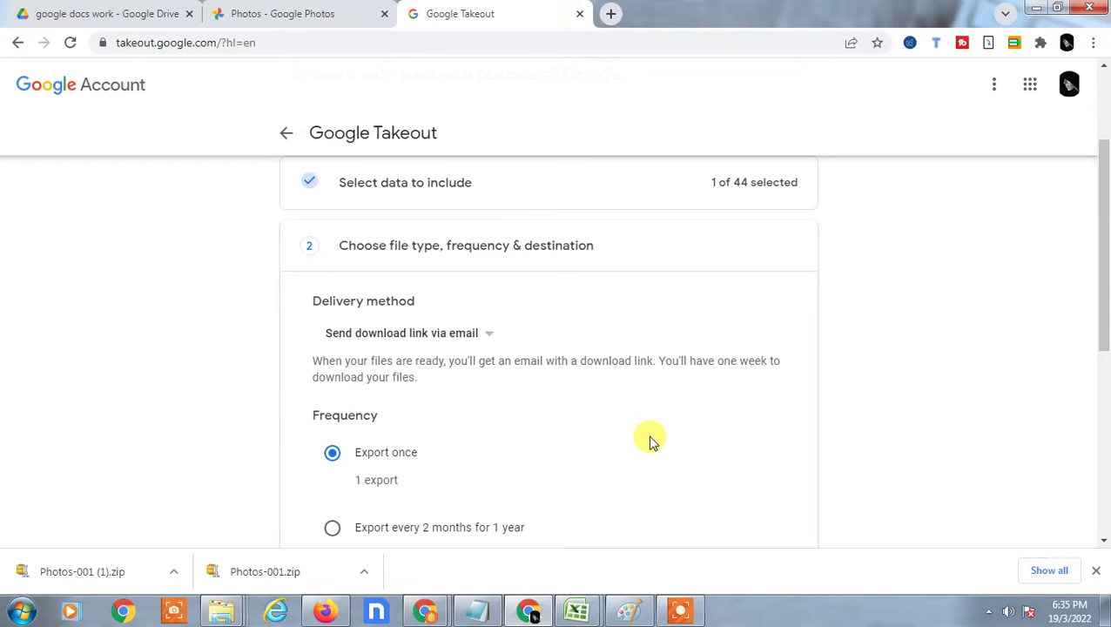
key(super+d)
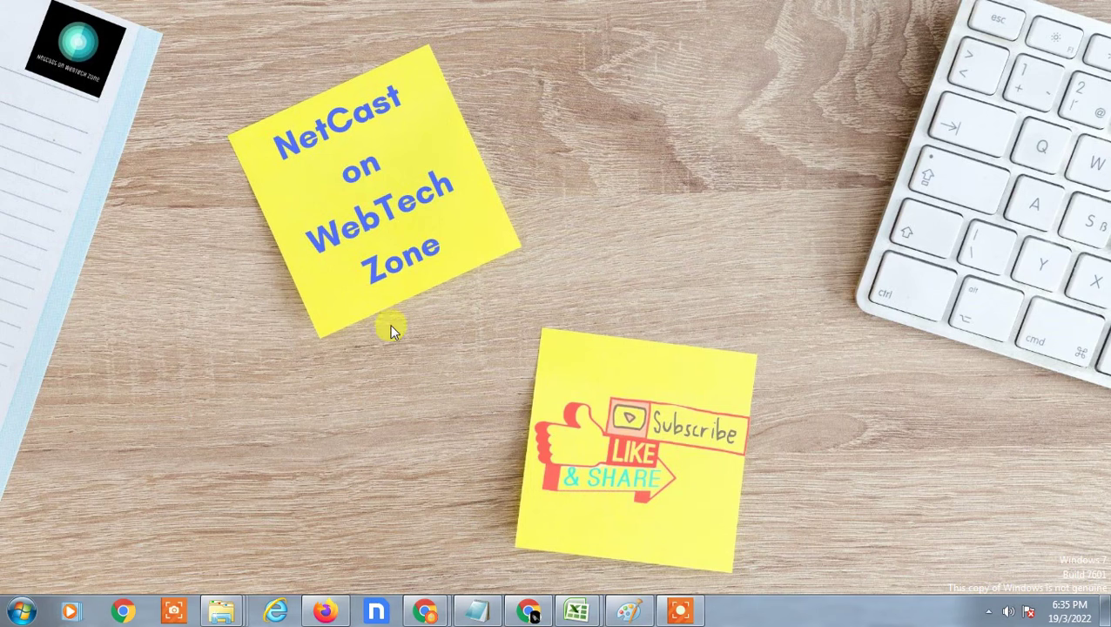